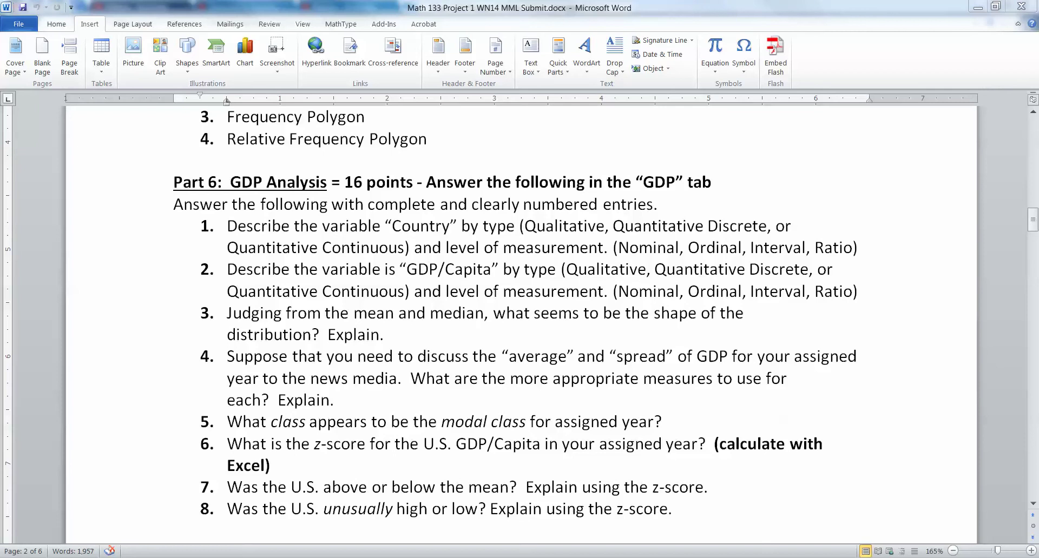
- Switch to the Excel workbook Math 133 Project 1 Video 2.xlsx and display its Height 2 sheet
mouse_move(284, 556)
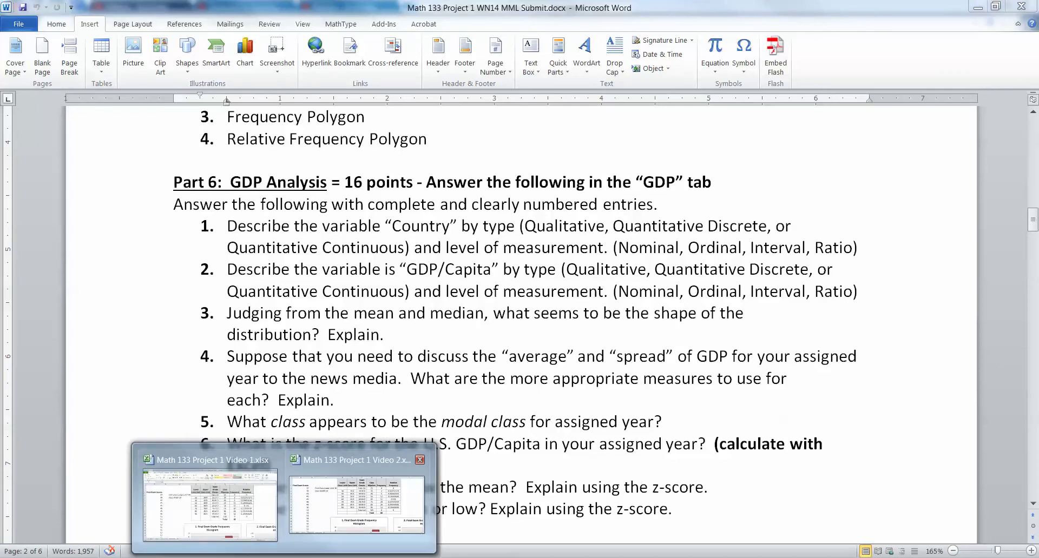
left_click(357, 498)
left_click(357, 503)
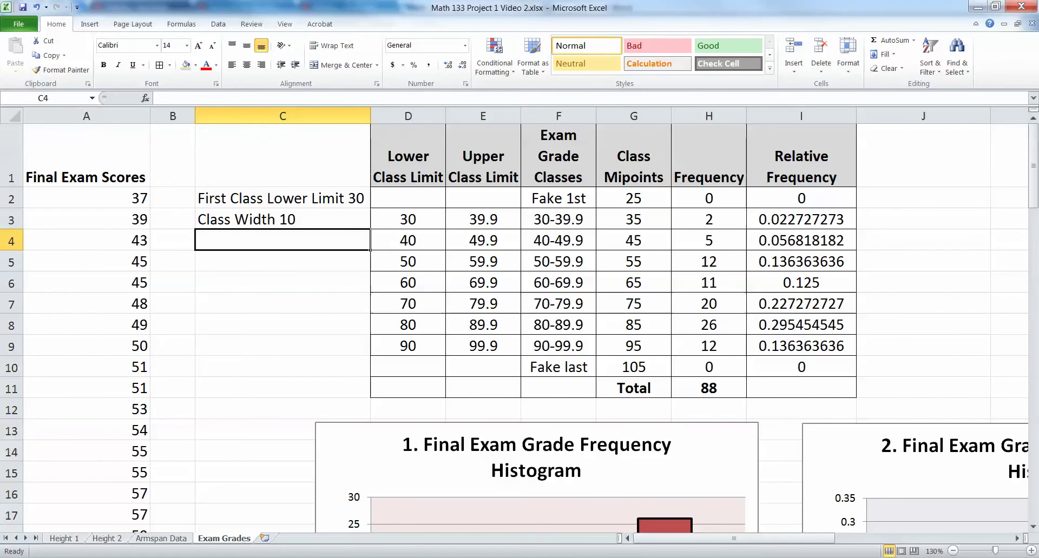
left_click(106, 538)
left_click(544, 276)
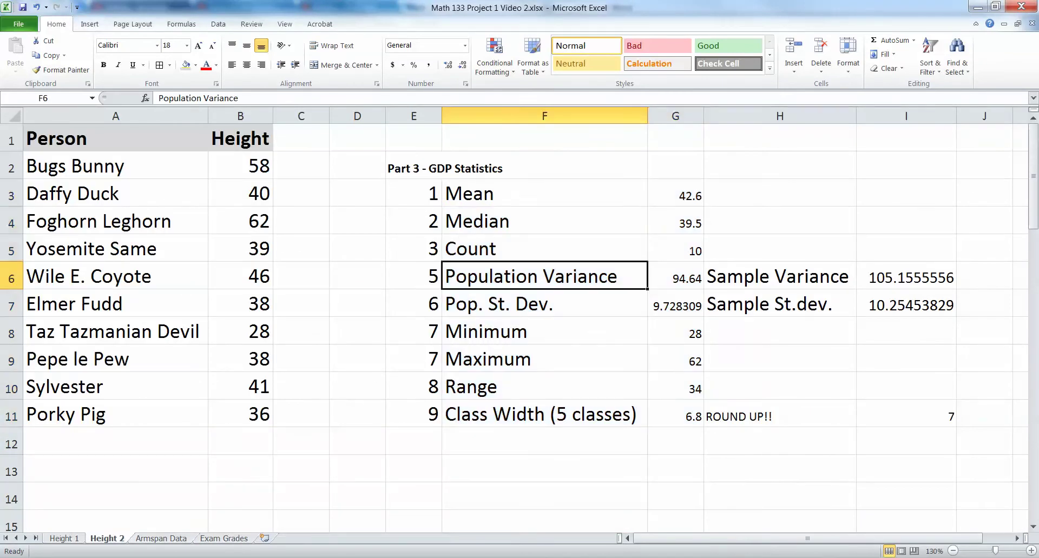
- Set the font size of the whole Part 3 - GDP Statistics block, cells E2:I11, to 12
left_click_drag(414, 194, 677, 414)
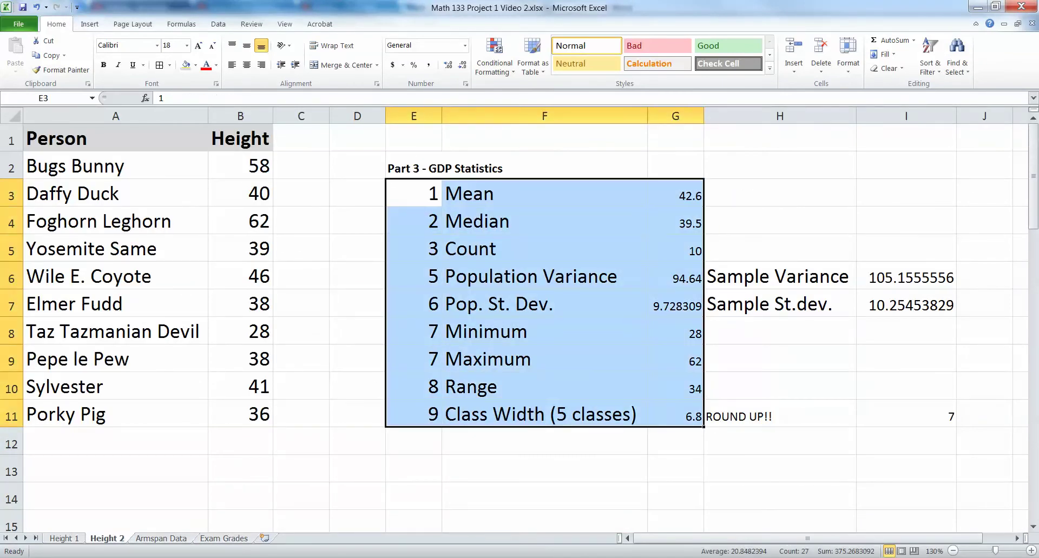
left_click(443, 169)
left_click(675, 193)
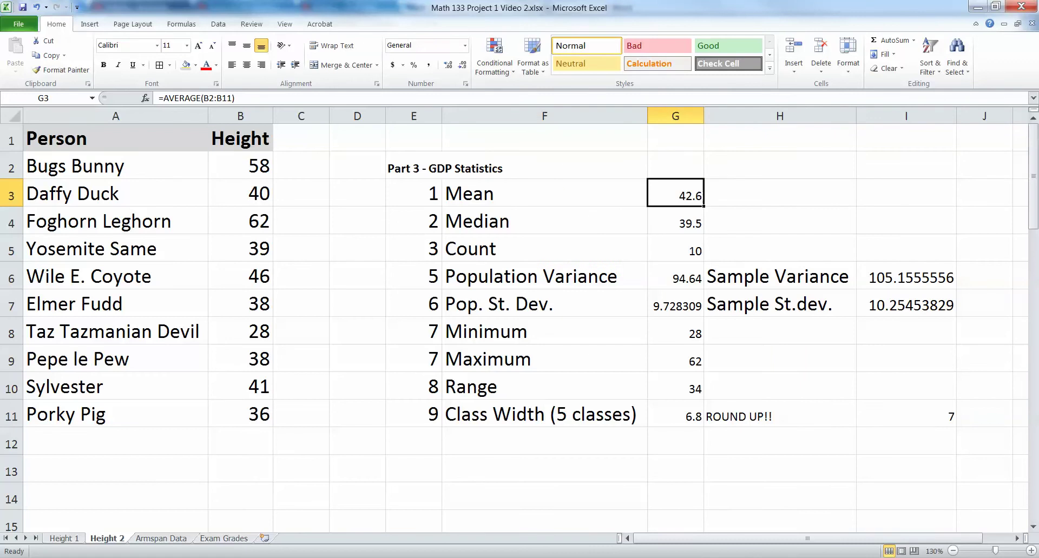
left_click_drag(414, 168, 906, 414)
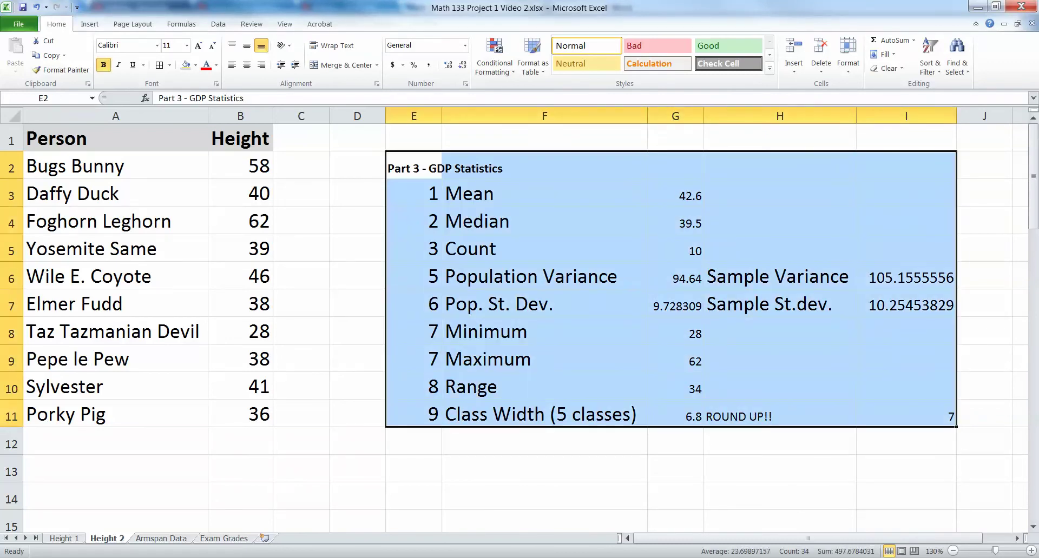
left_click(186, 45)
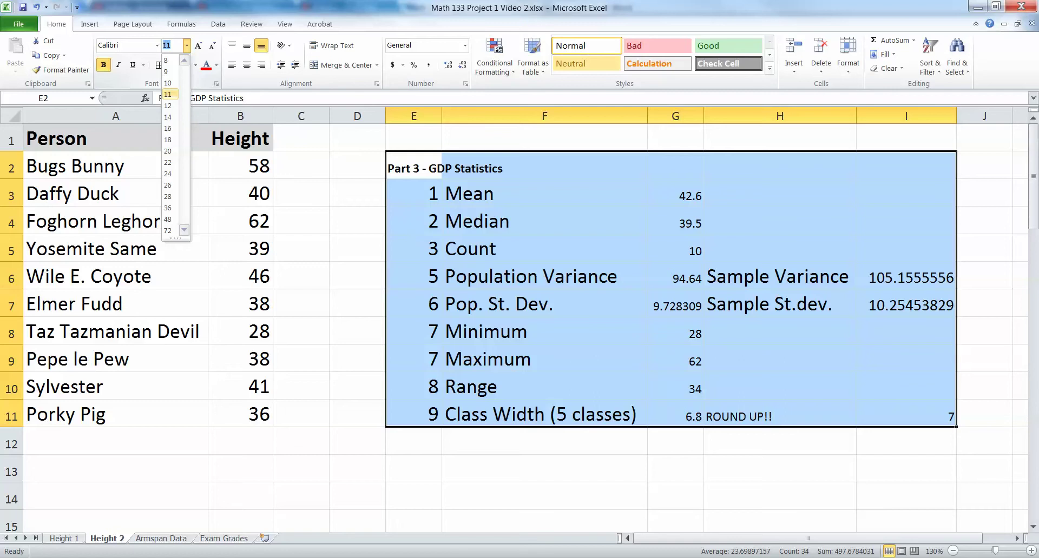
left_click(168, 105)
left_click(413, 193)
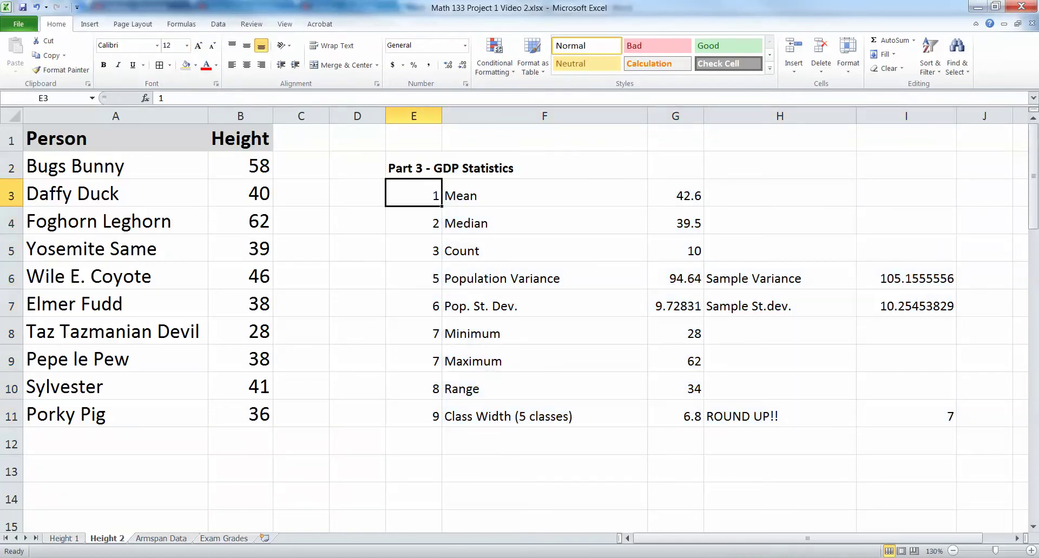
- Enter the heading "Part 4: GDP Distributions" in cell C1 of the Exam Grades sheet
left_click(90, 24)
scroll(524, 324, "down", 1)
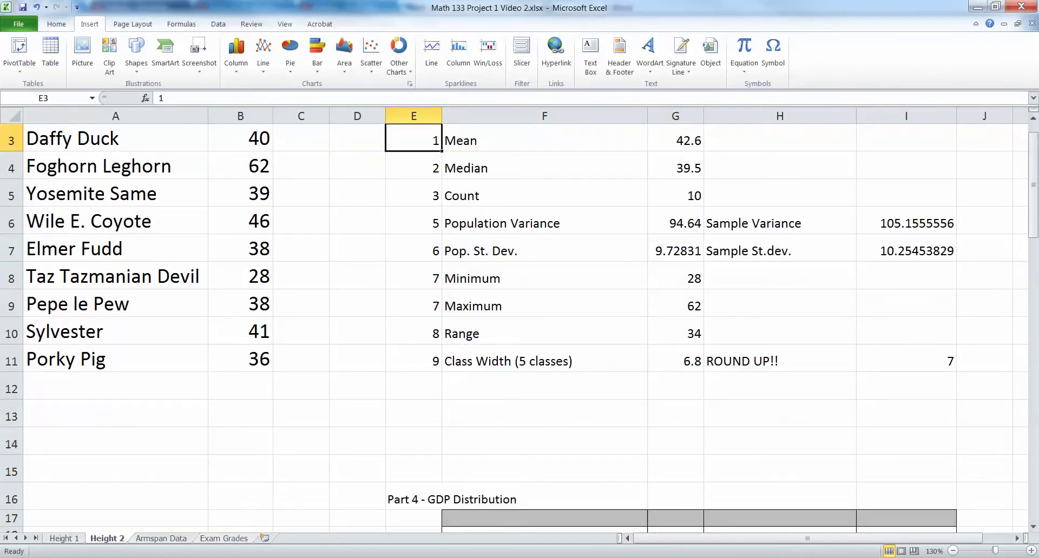
left_click(223, 538)
left_click(282, 325)
left_click(281, 155)
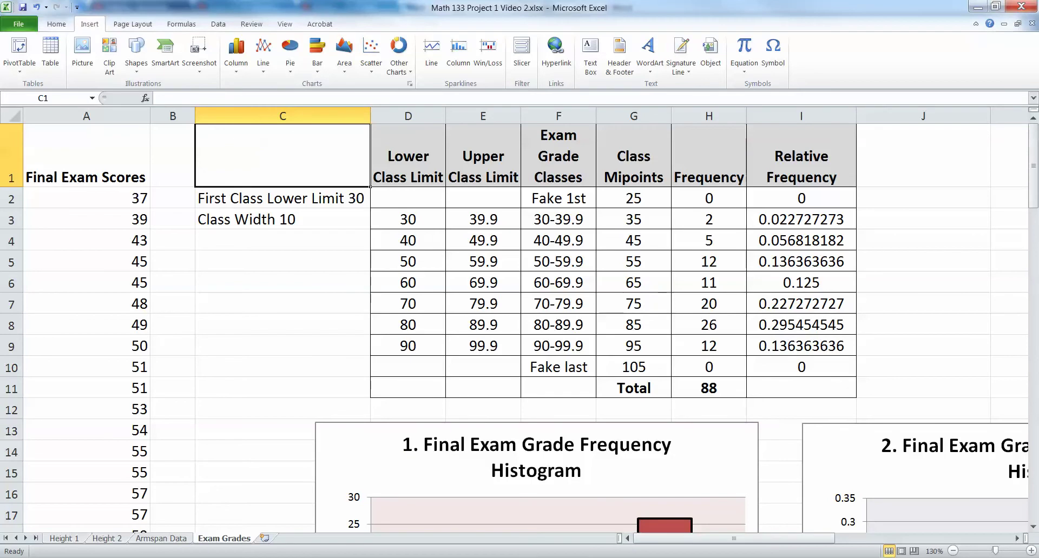
type("Part 4")
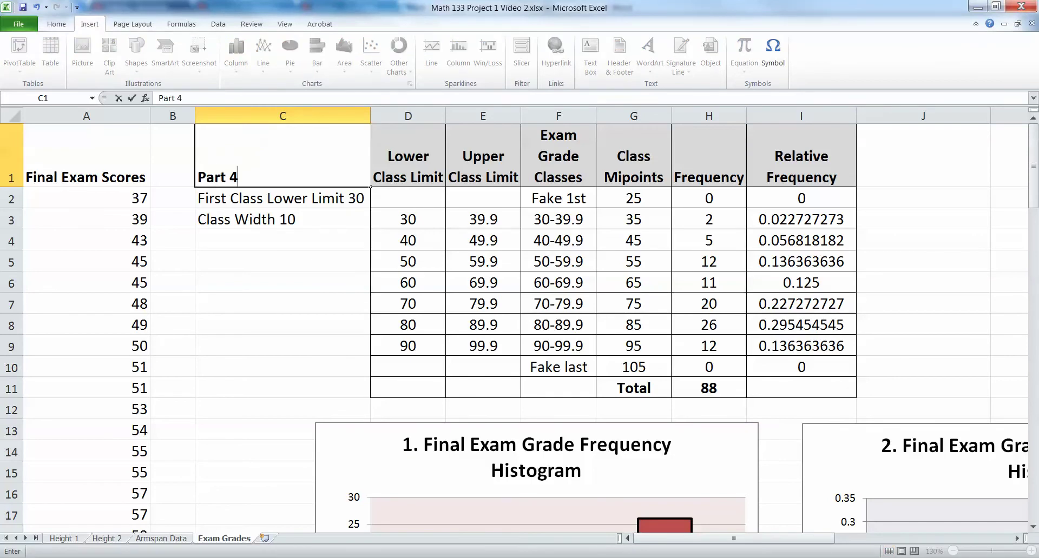
type(" -")
key("BackSpace")
key("BackSpace")
type(": GDP Distrib")
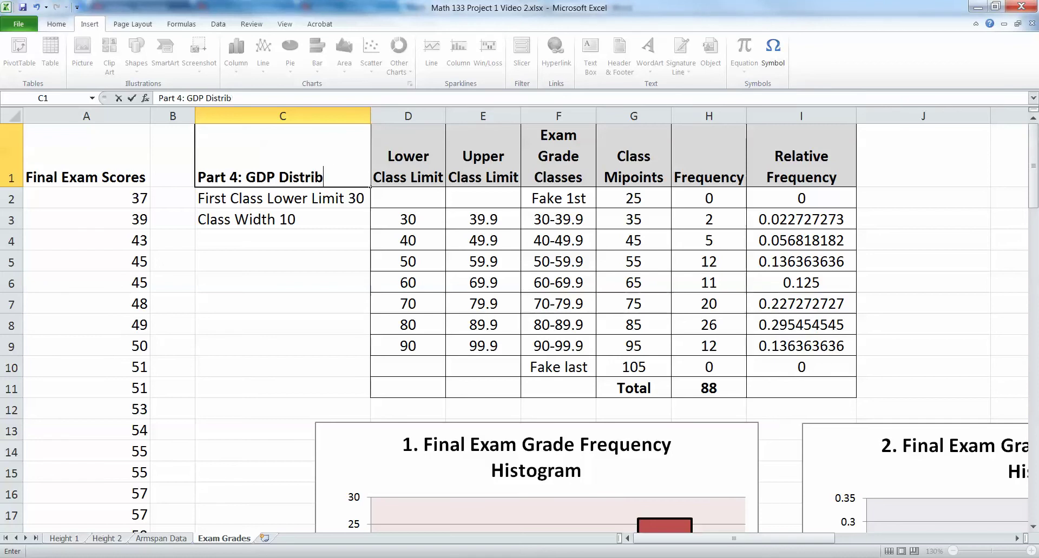
type("utions")
key("Return")
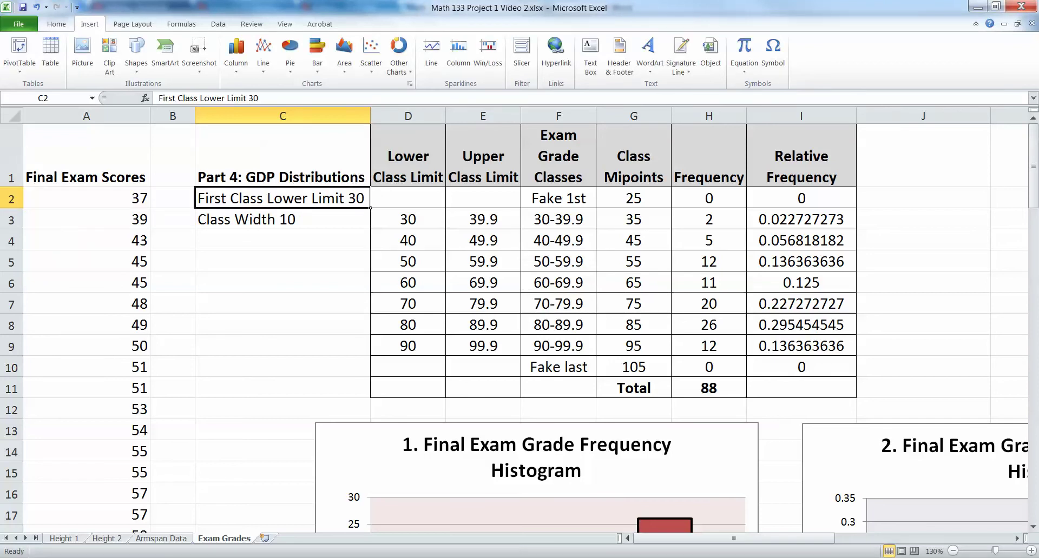
- Enter the heading "Part 5: GDP Graphs" in cell C12, just above the charts
left_click(282, 388)
left_click(282, 409)
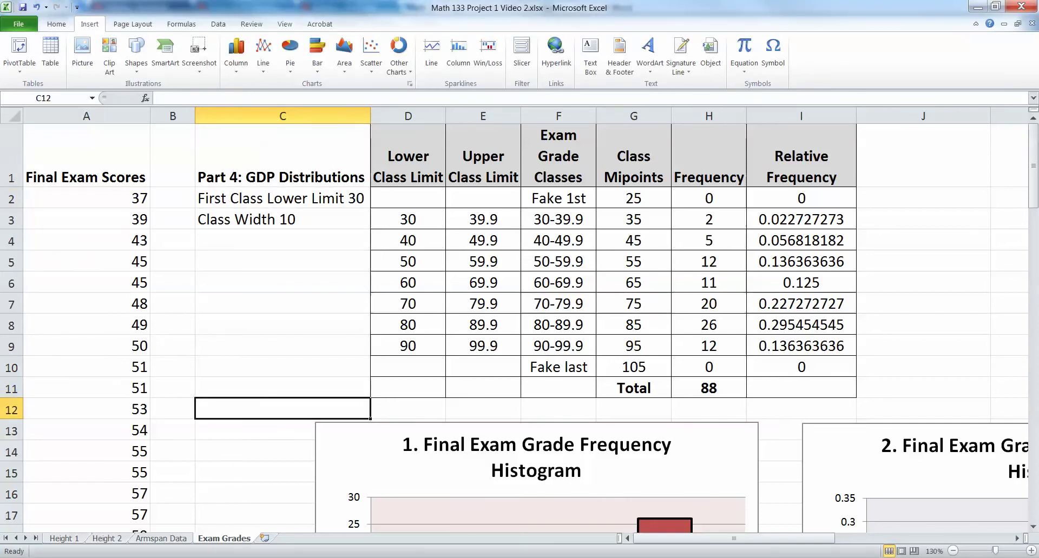
type("Part 5: G")
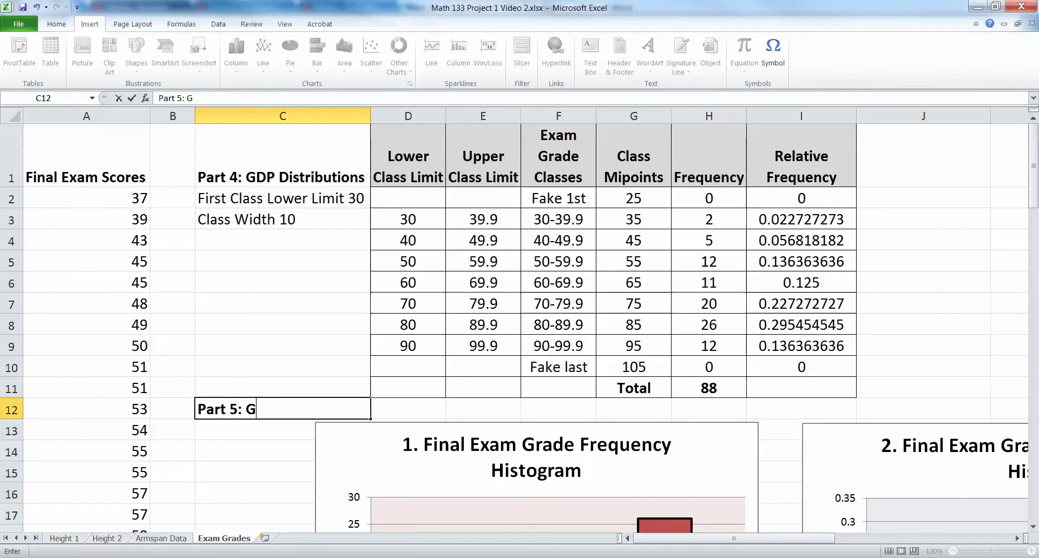
type("DP Graphs")
key("Return")
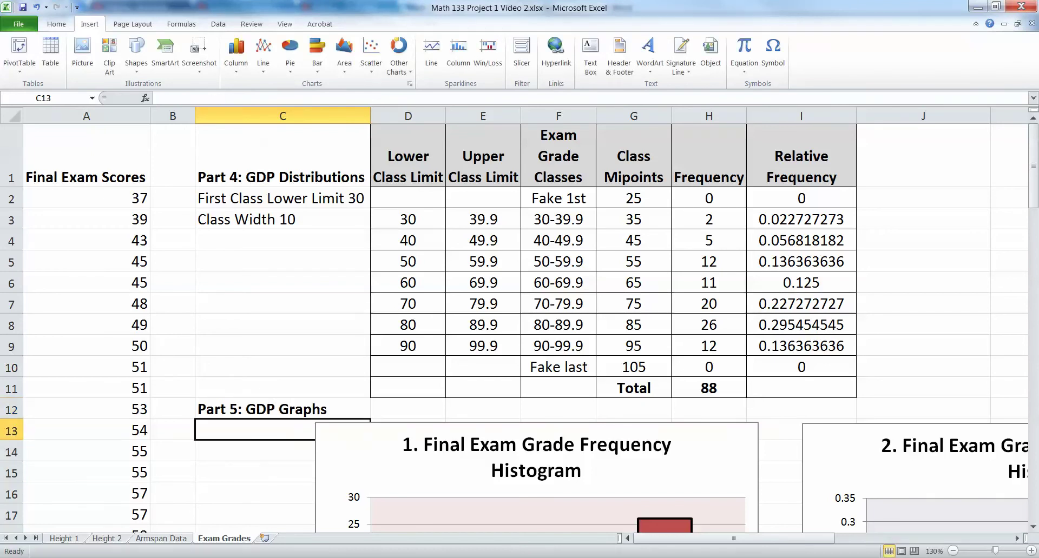
- Enter the heading "Part 6: GDP Analysis" in cell C41, below the frequency polygon charts
scroll(520, 325, "down", 8)
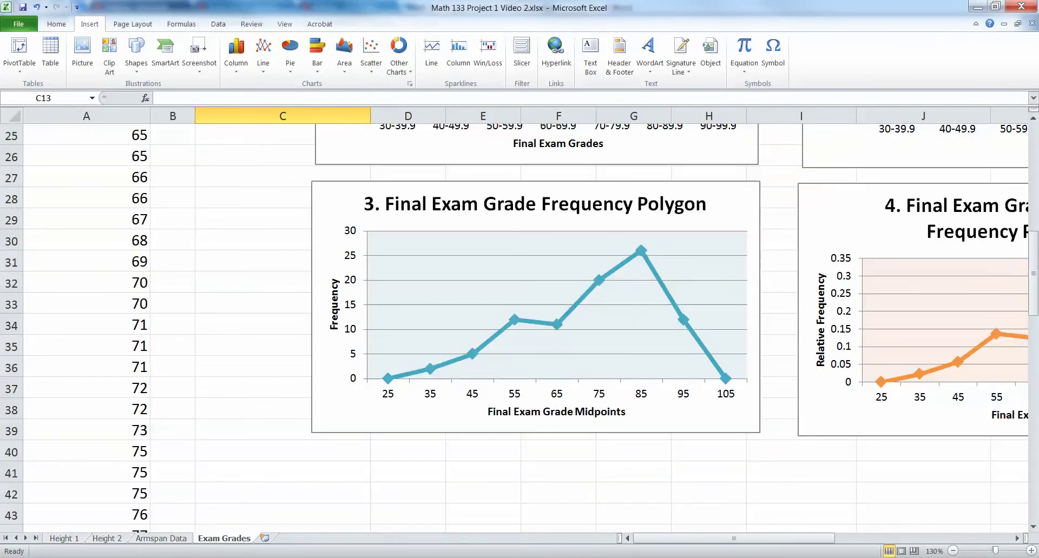
left_click(282, 471)
type("Part 6")
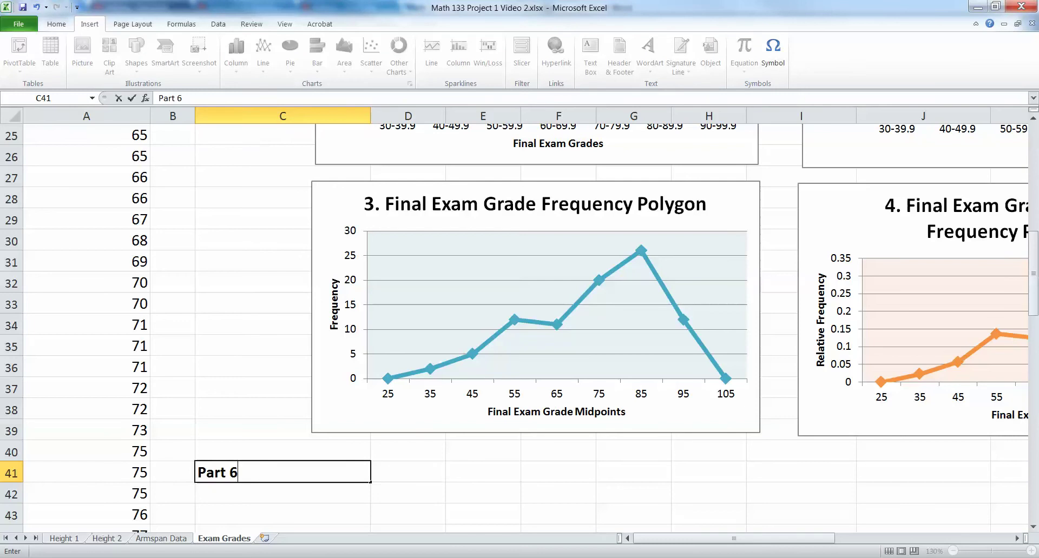
type(": GDP")
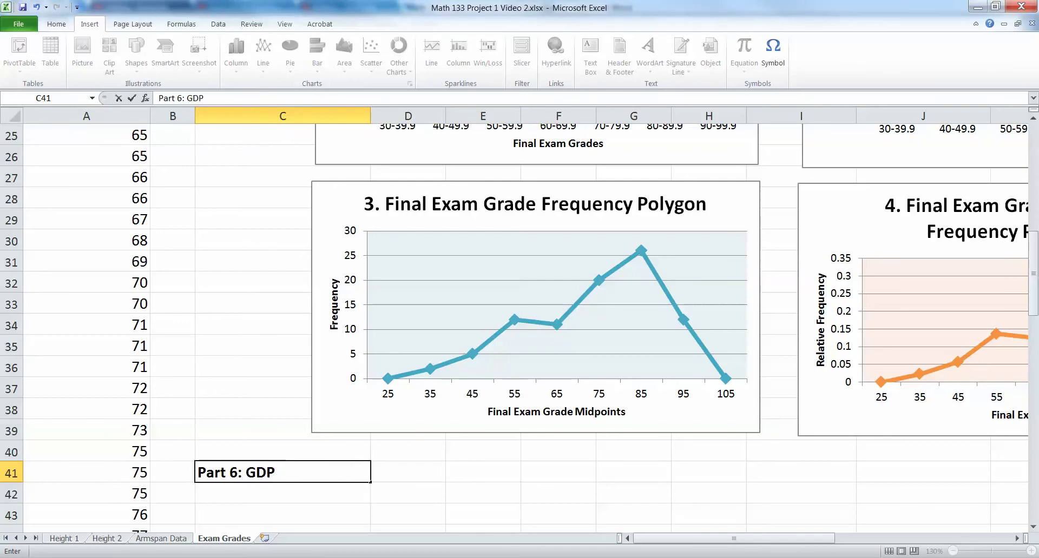
type(" Analay")
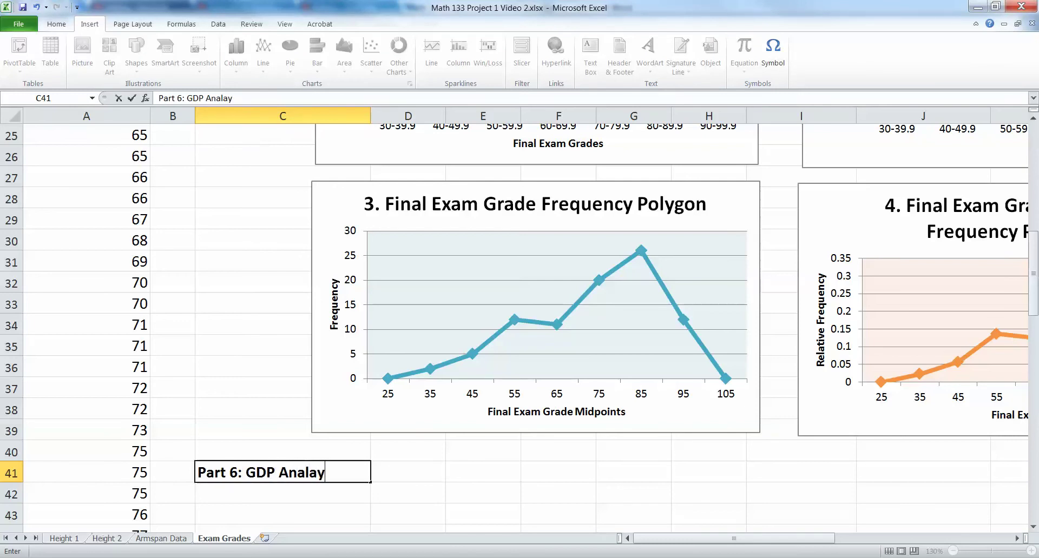
key("BackSpace")
key("BackSpace")
type("ysis")
key("Return")
- Review the layout of the Part 4 distribution table and the Part 5 graphs on the Exam Grades sheet
scroll(541, 324, "up", 6)
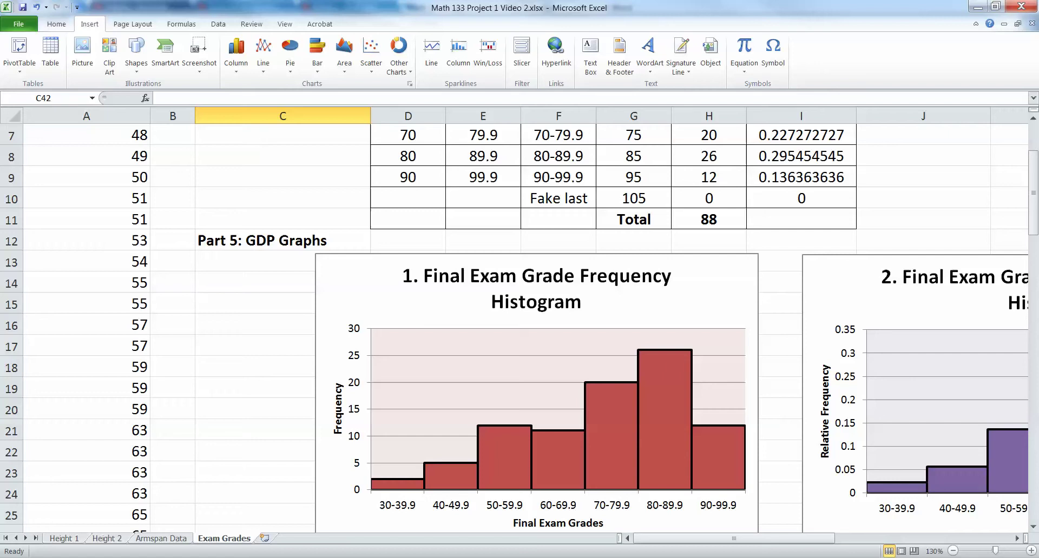
scroll(324, 267, "up", 2)
scroll(324, 268, "down", 2)
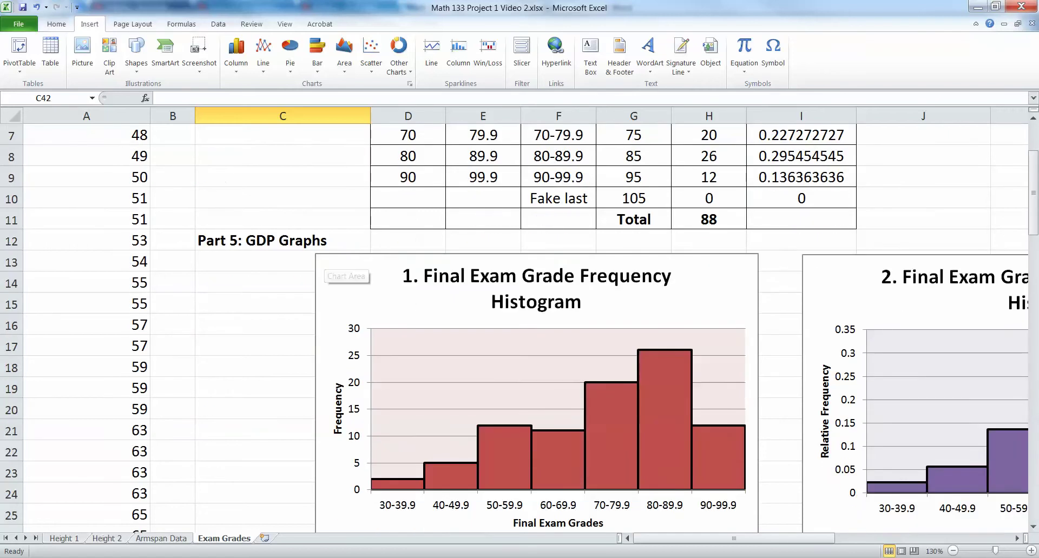
left_click(324, 268)
scroll(325, 268, "up", 2)
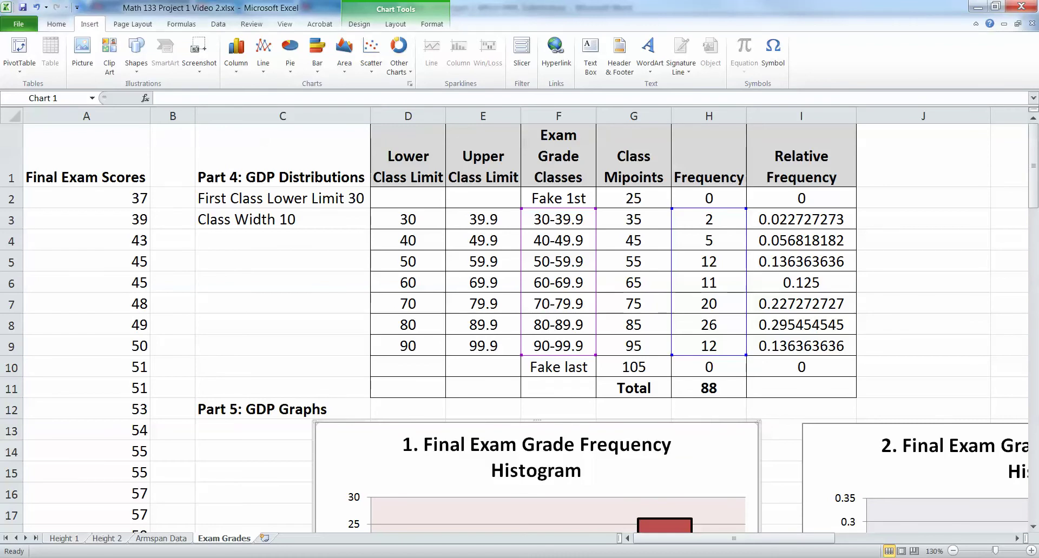
left_click(282, 155)
left_click(282, 240)
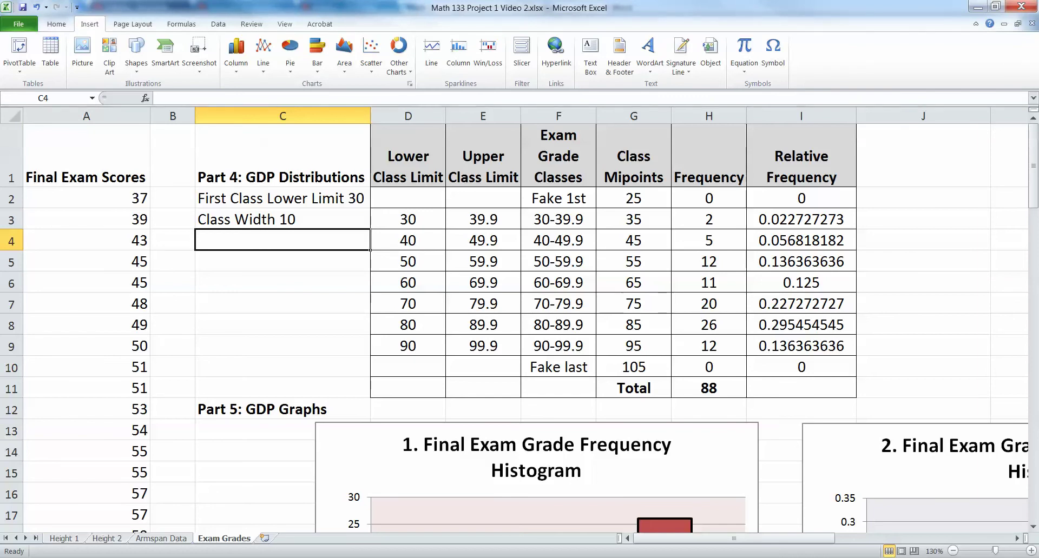
key("alt+p")
left_click(282, 261)
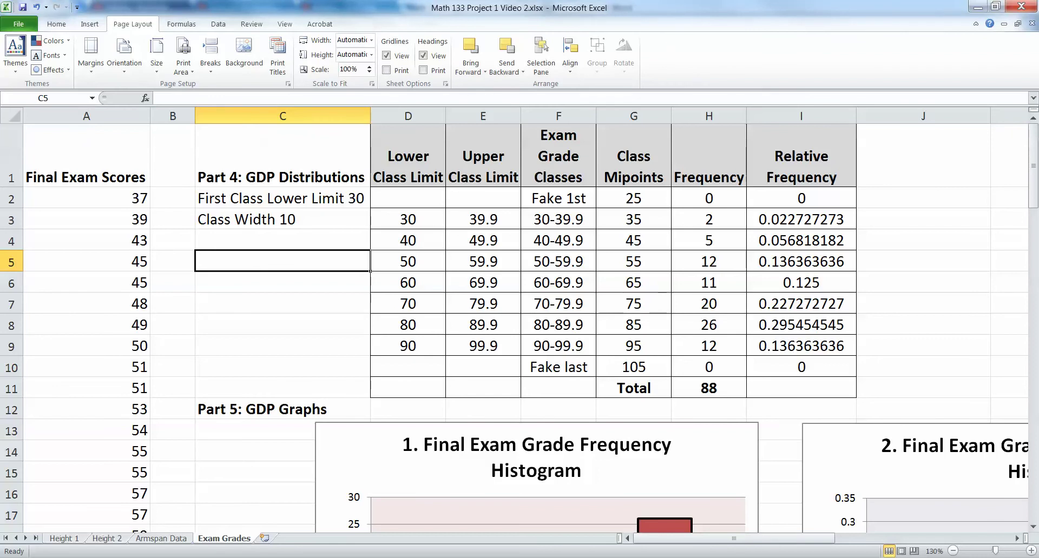
- Number the first three answer rows under Part 6: GDP Analysis by entering 1, 2 and 3 in C42:C44
scroll(519, 325, "down", 2)
scroll(520, 325, "down", 10)
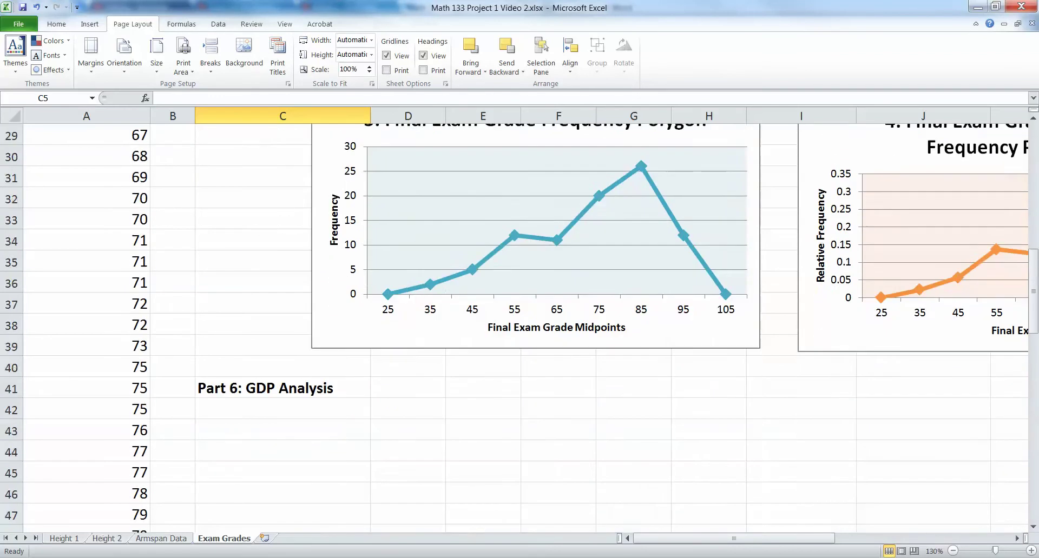
left_click(282, 261)
left_click(282, 239)
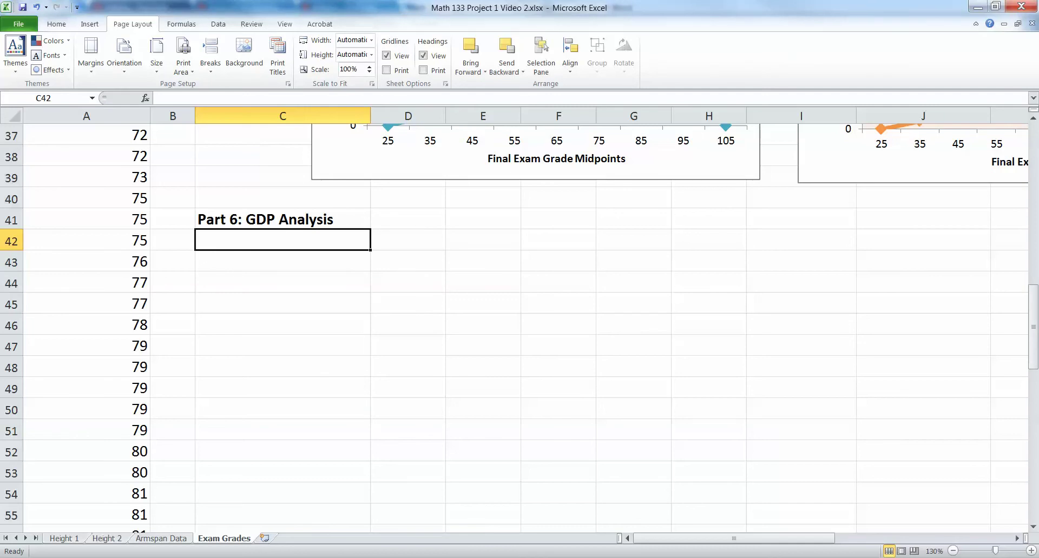
type("1.")
key("Return")
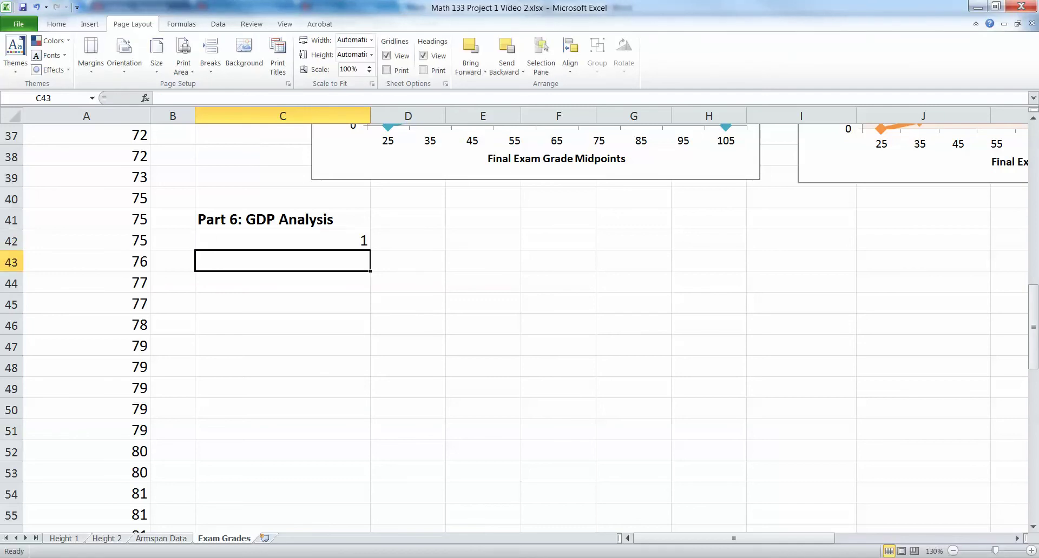
type("2")
key("Return")
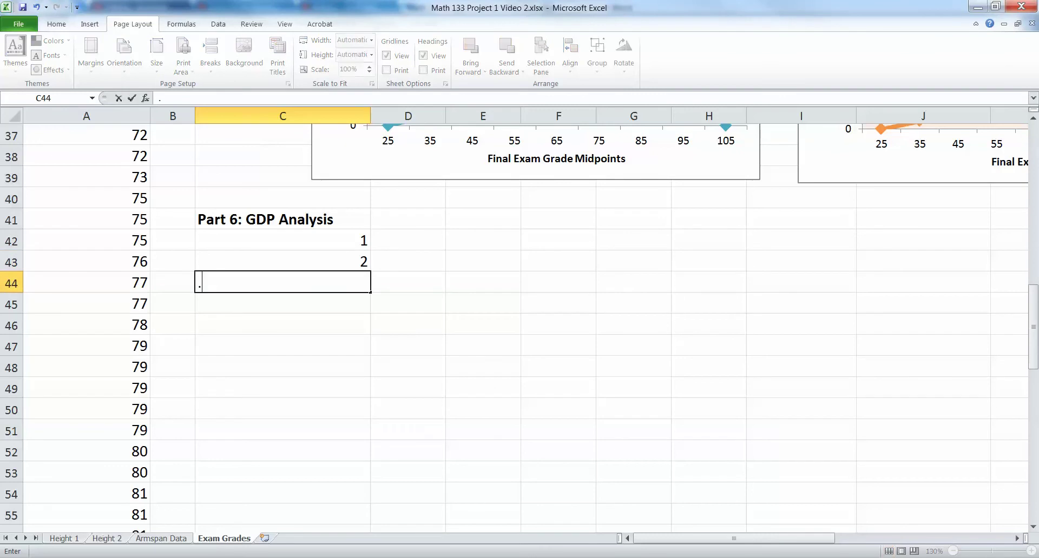
type("3")
key("Return")
- Fill D42:D45 beside the answer numbers with the placeholder texts "blasfhsalhasta", "baslsahas", "tas" and "tas"
key("Right")
key("Up")
key("Up")
key("Up")
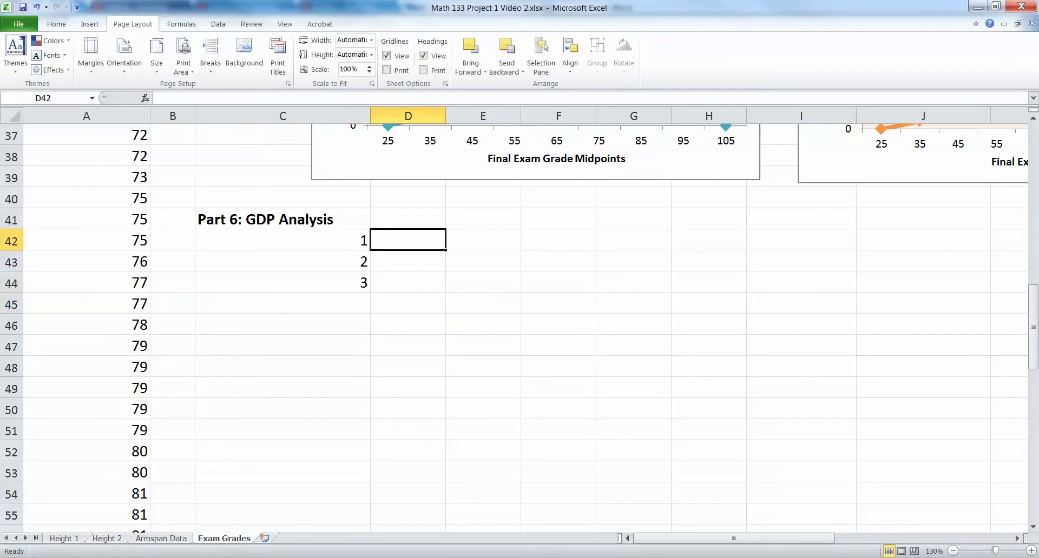
type("blasfhsalhasta")
key("Return")
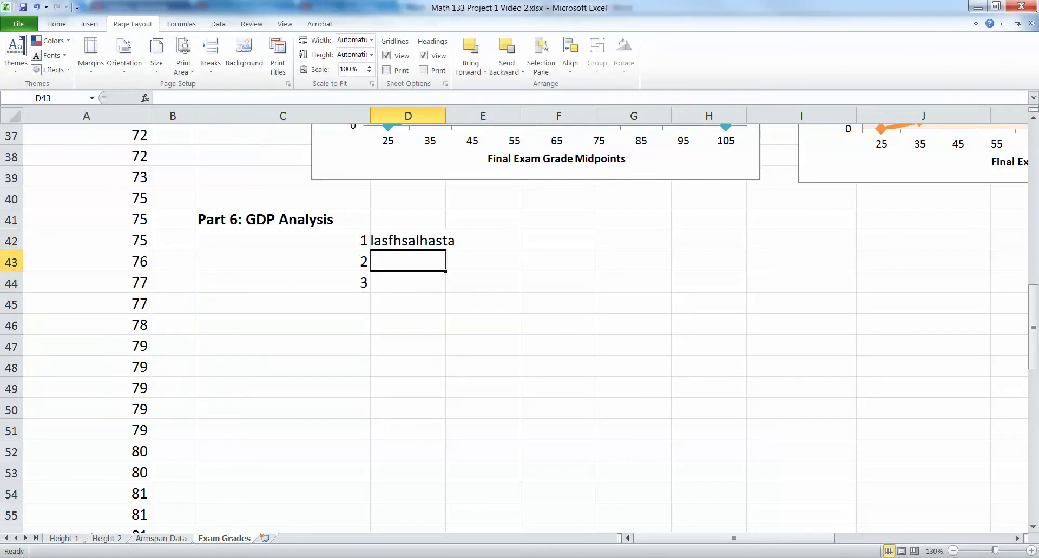
type("baslsahas")
key("Return")
type("tas")
key("Return")
type("t")
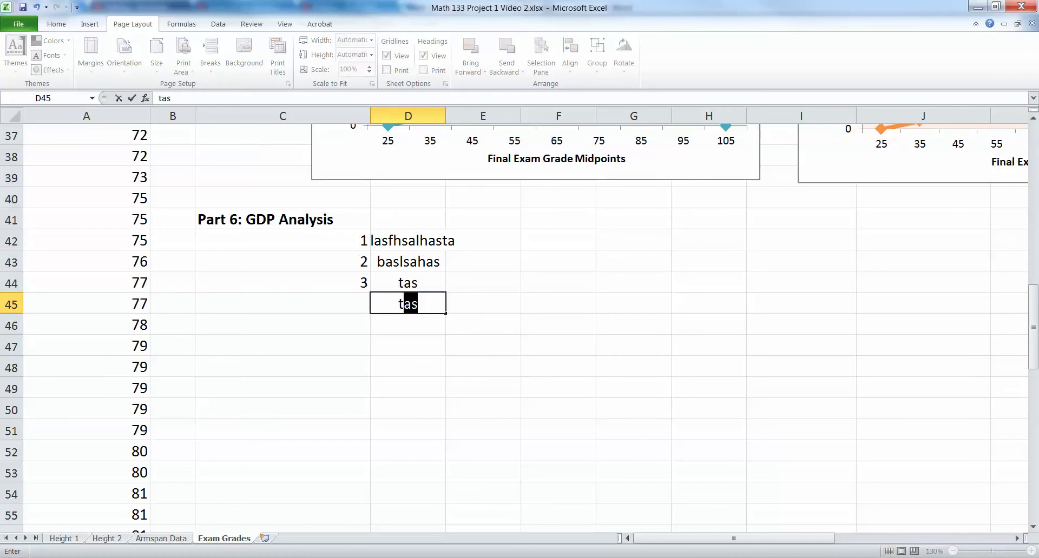
key("Return")
key("Up")
key("Up")
key("Up")
key("Up")
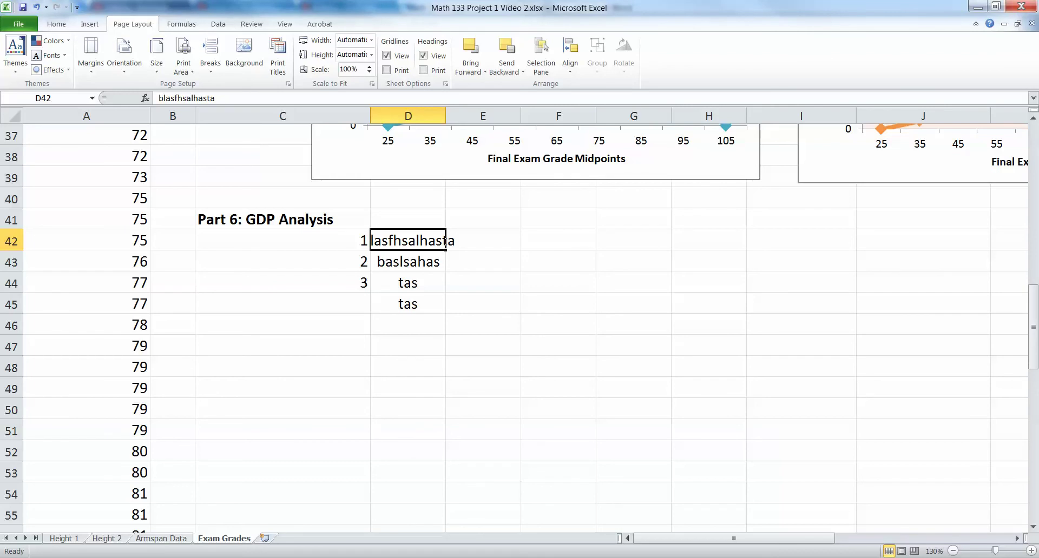
left_click(446, 240)
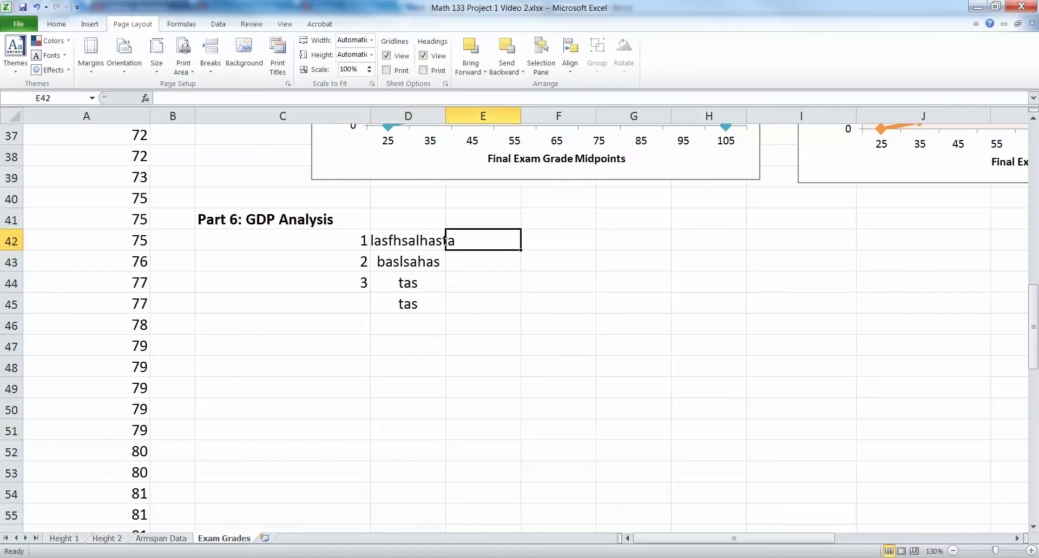
left_click(369, 240)
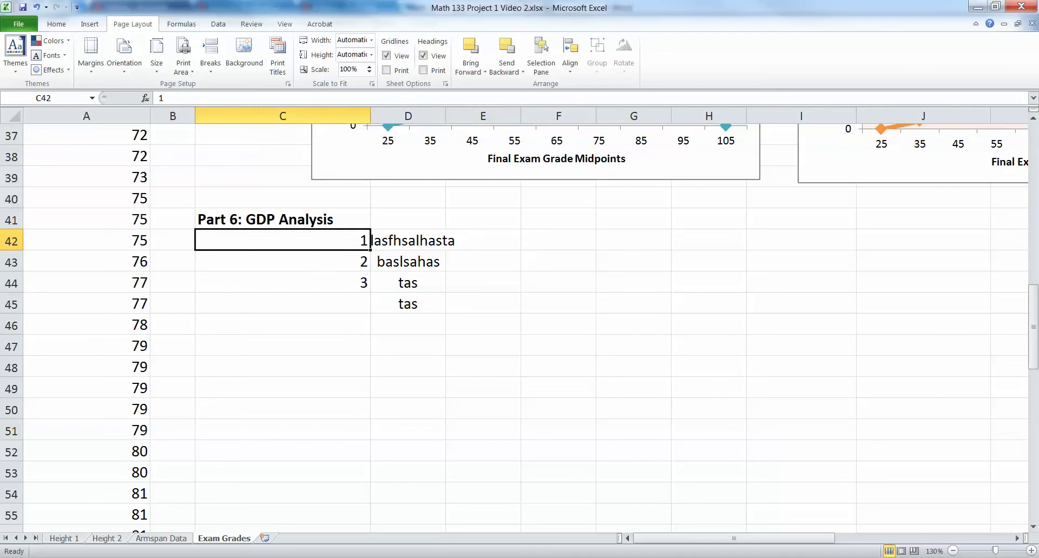
- Clear the answer numbers and placeholder texts in C42:D46 under the Part 6: GDP Analysis heading
left_click(445, 243)
left_click_drag(325, 240, 422, 324)
key("Delete")
left_click(407, 303)
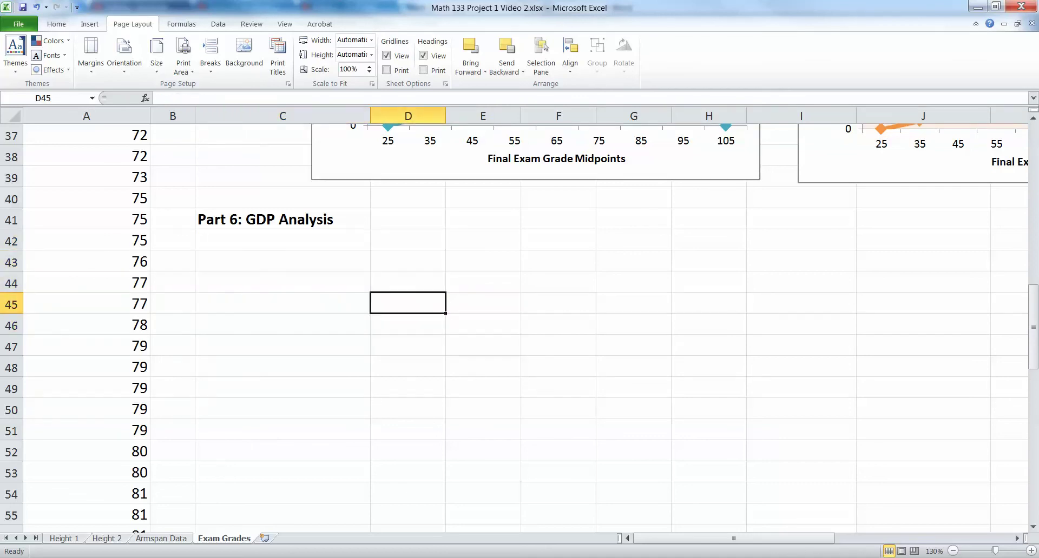
- Insert a large text box directly below the Part 6: GDP Analysis heading, spanning columns C to H from row 42 down
left_click(283, 261)
left_click(90, 24)
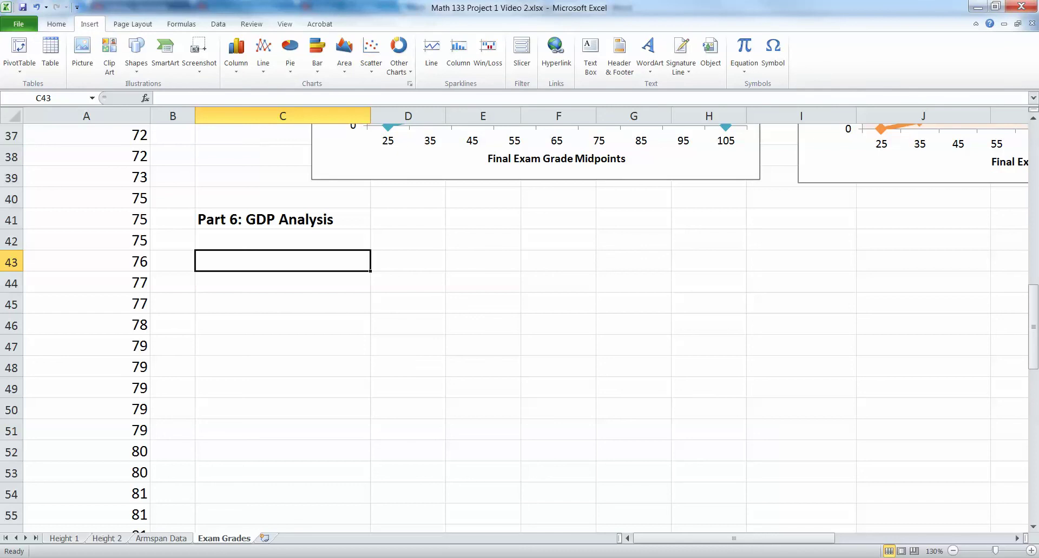
left_click(591, 54)
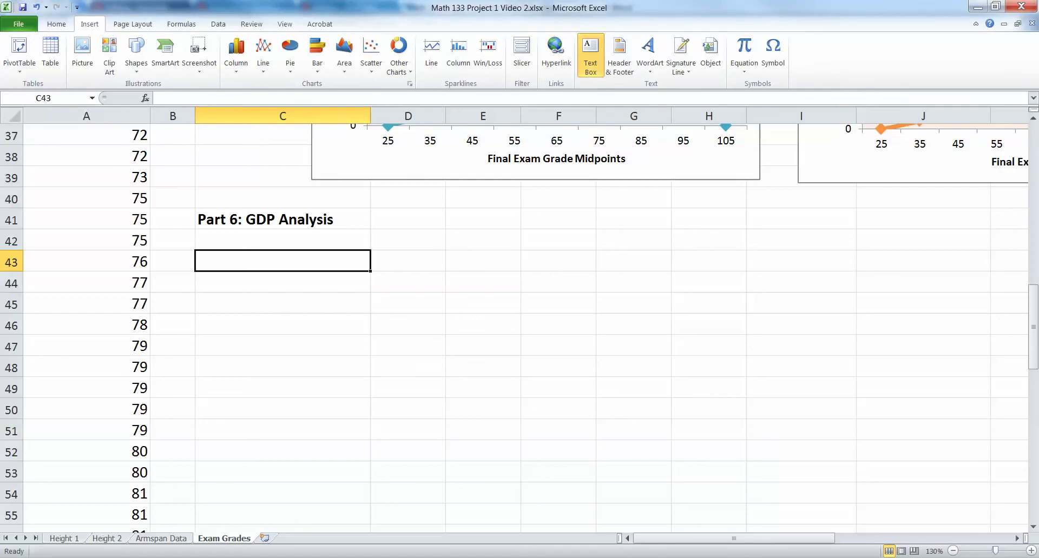
mouse_move(212, 240)
left_mouse_down()
mouse_move(308, 281)
mouse_move(632, 480)
mouse_move(719, 512)
mouse_move(658, 536)
mouse_move(679, 526)
mouse_move(692, 461)
mouse_move(739, 461)
left_mouse_up()
scroll(514, 325, "up", 3)
scroll(739, 460, "down", 3)
scroll(514, 325, "up", 1)
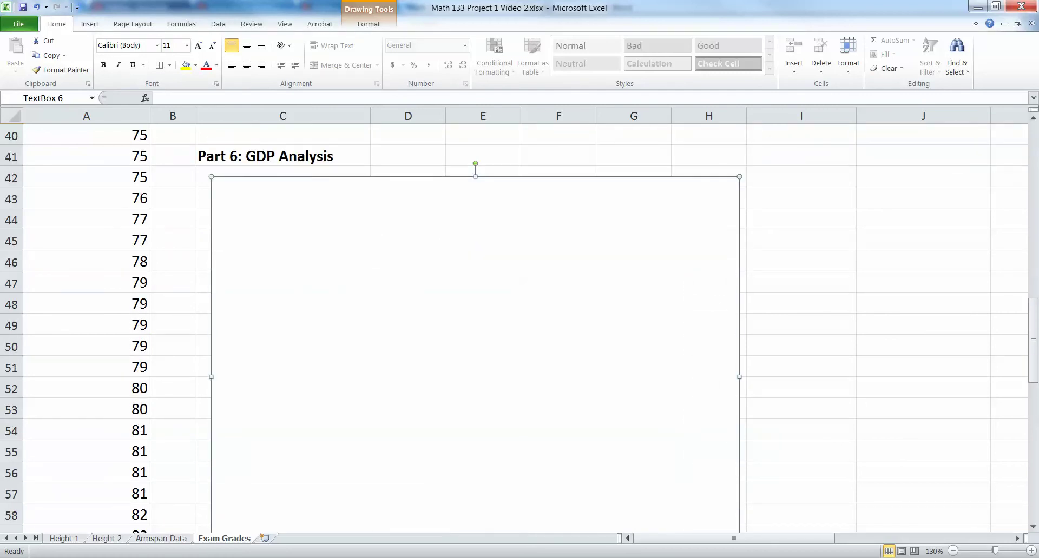
mouse_move(739, 376)
left_mouse_down()
mouse_move(712, 376)
mouse_move(747, 376)
mouse_move(736, 376)
left_mouse_up()
- Enter the answer lines "1. hasfksahflsahf'ilgahs", "2. ashpofgisahgioashgiahsgi" and "3." in the text box, separated by blank lines
left_click(220, 190)
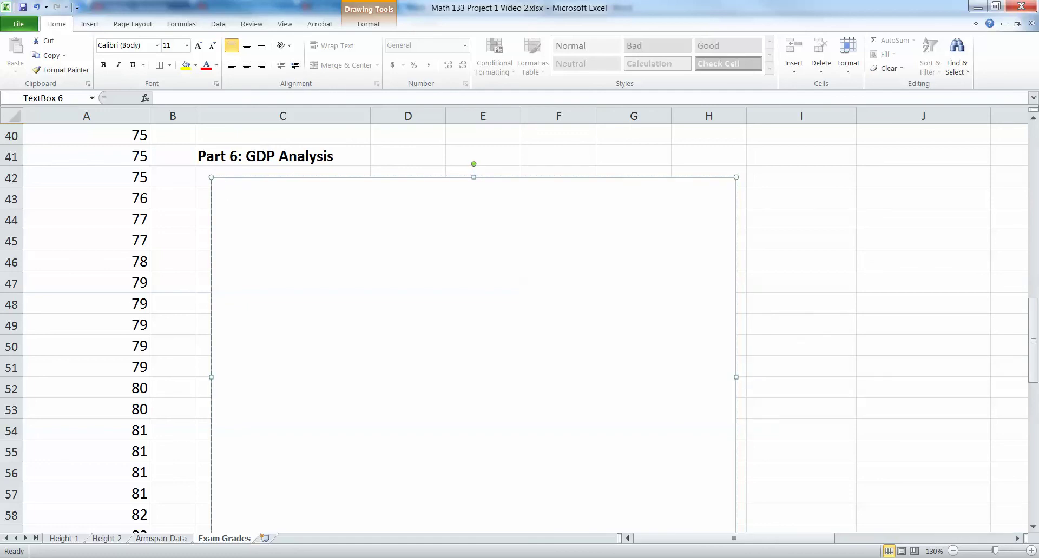
type("1. hasfksahflsahf'ilgahs")
key("Return")
type("fga")
key("Return")
key("Return")
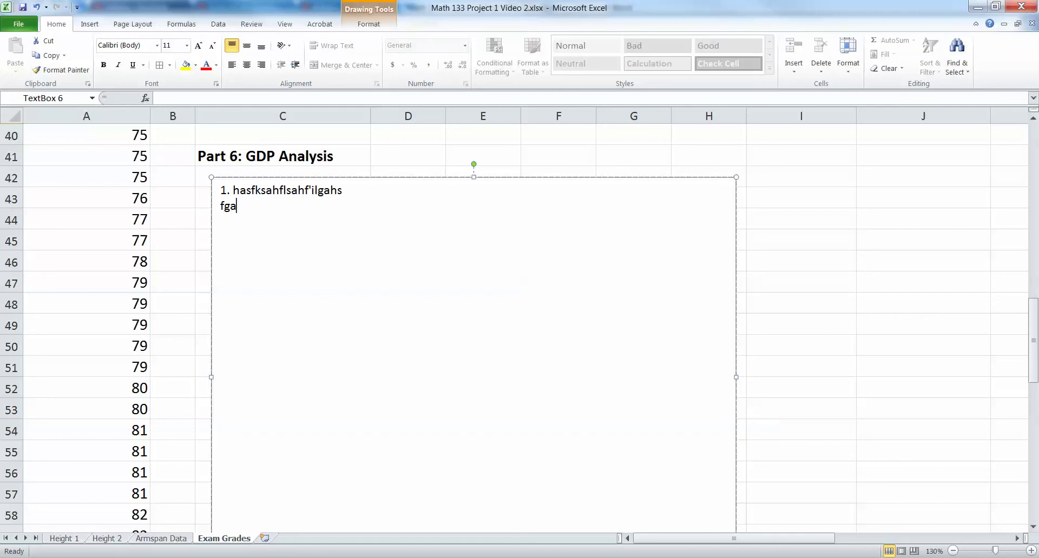
key("BackSpace")
key("BackSpace")
key("BackSpace")
key("Return")
type("2. ashpofgisahgioashgiahsgi")
key("Return")
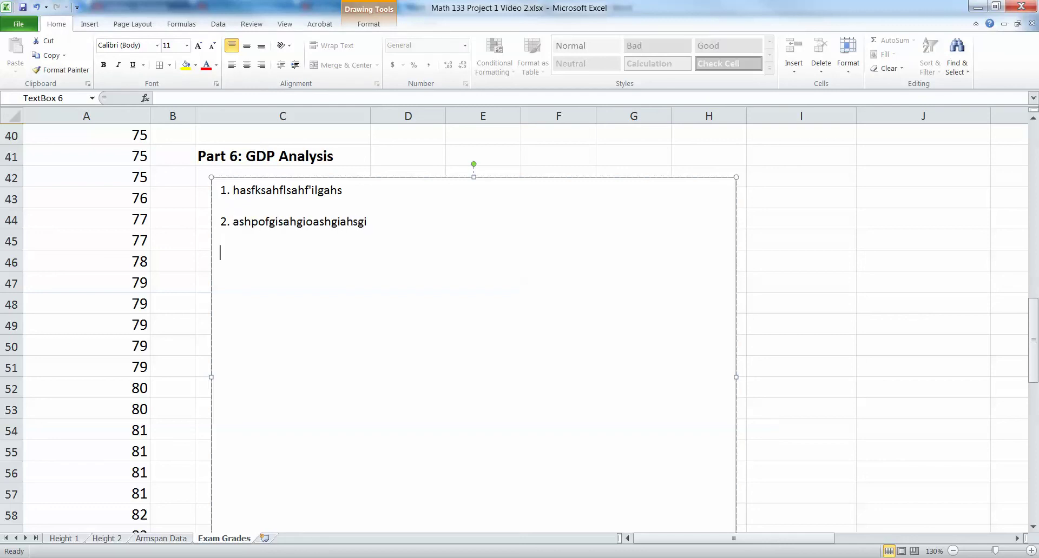
type("3.")
- Enter the formula =89+22/4+17 in cell I45 beside the text box
left_click(801, 239)
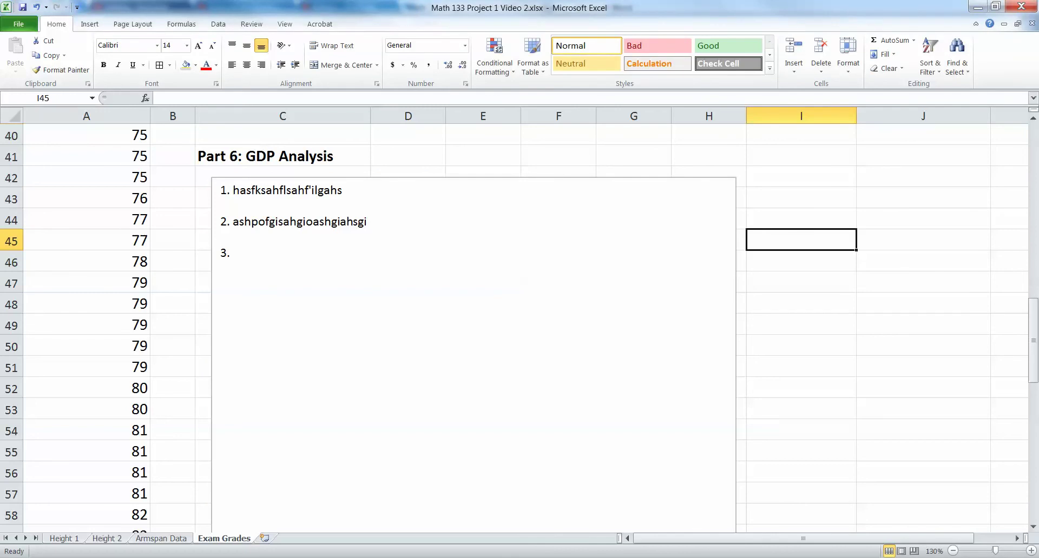
type("=")
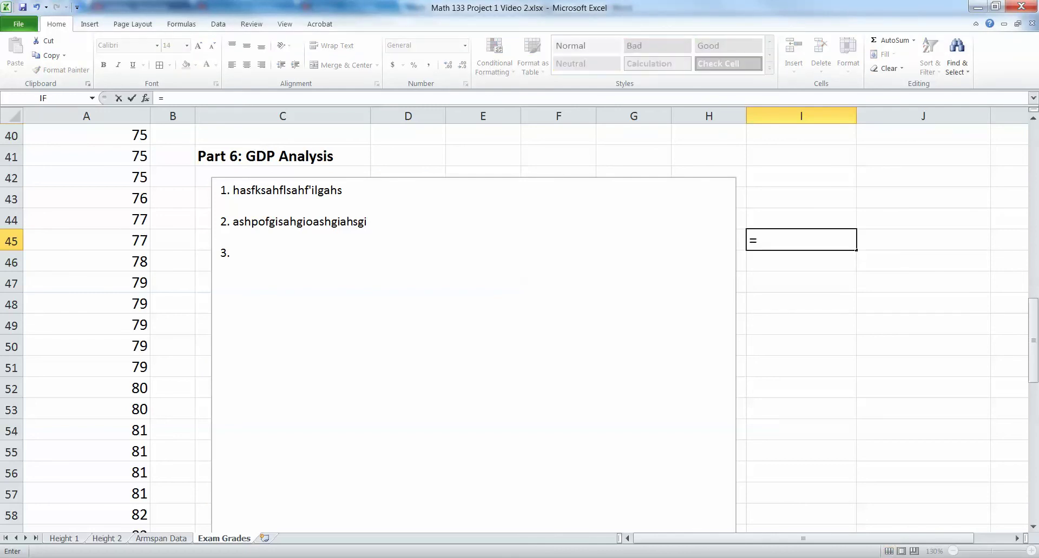
type("89+22)")
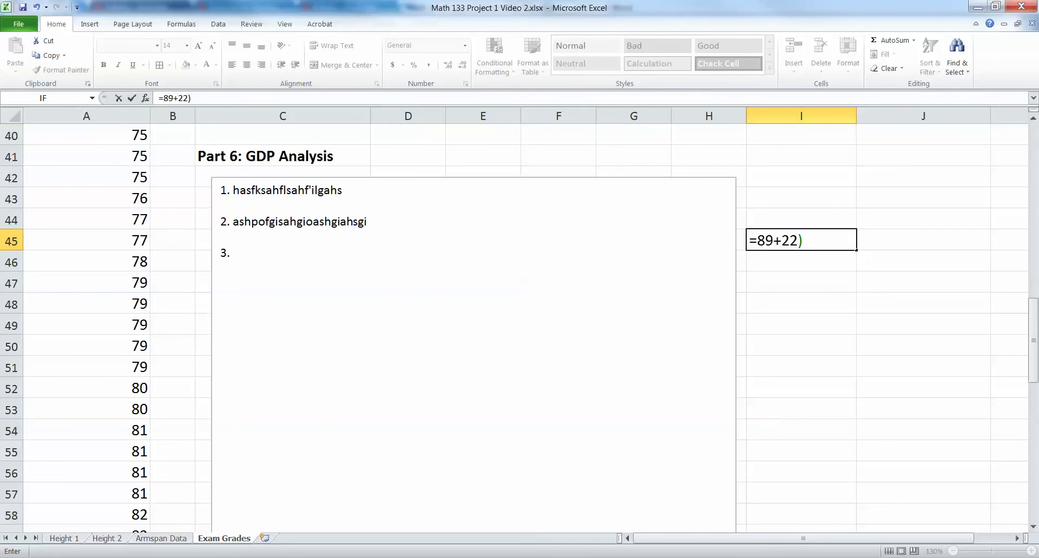
key("BackSpace")
type("/4+17")
key("Return")
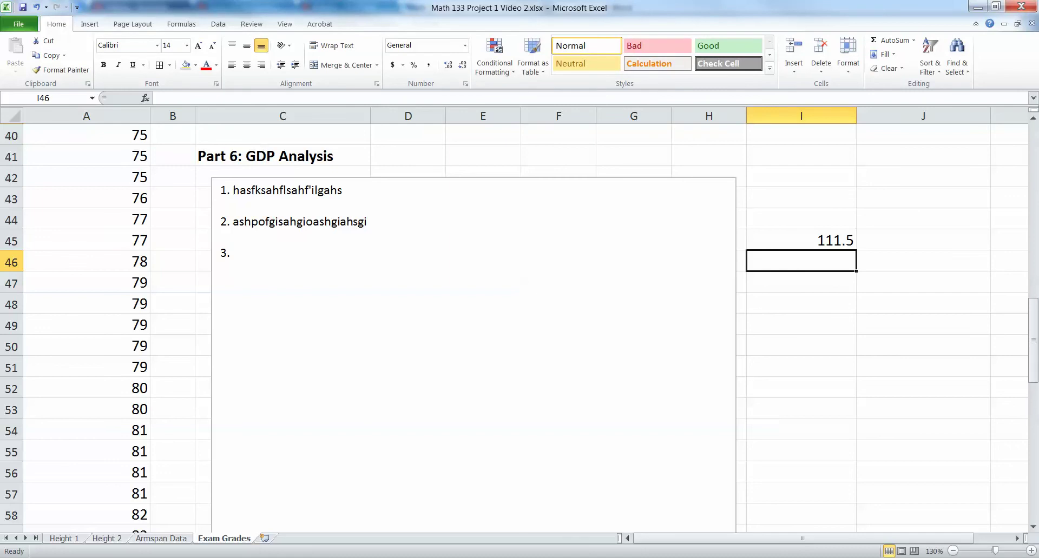
- Complete answer 3 in the text box with "111.5 (see cell I56 for work)"
left_click(233, 253)
type("1")
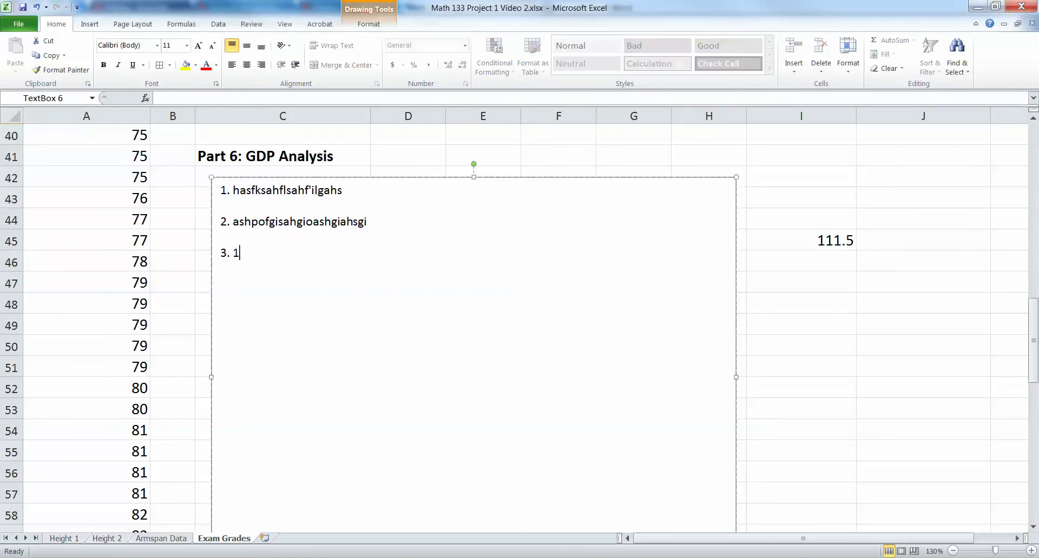
type("11.5 (see cell I56 for work)")
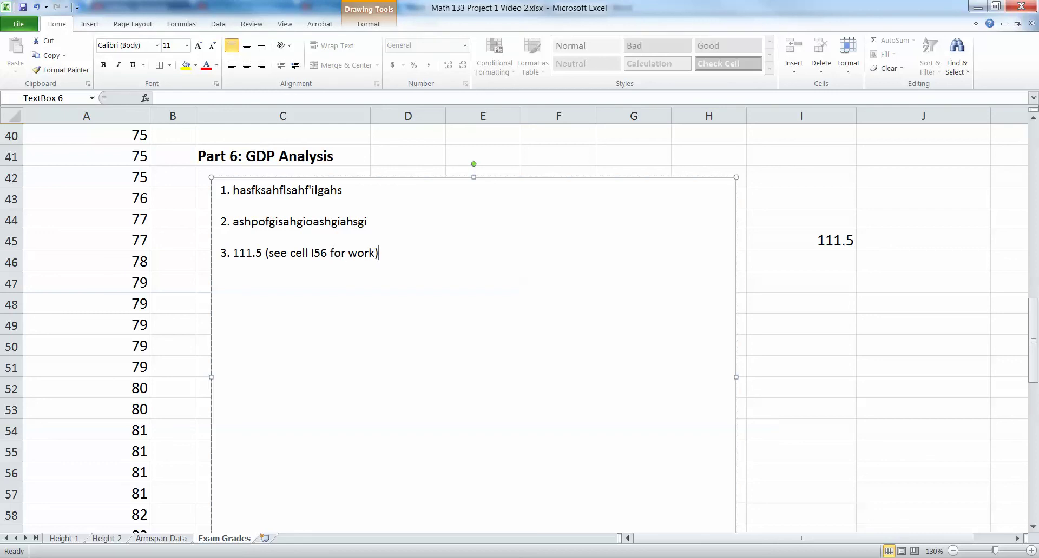
- Add the answer numbers "4.", "5." and "6." below answer 3 in the text box, separated by blank lines
key("Return")
key("Return")
type("4.")
key("Return")
type("5.")
key("Return")
key("Return")
- Make the answer numbers 1 through 6 in the Part 6 text box bold, leaving the answer texts in regular weight
left_click_drag(220, 190, 232, 190)
key("ctrl+b")
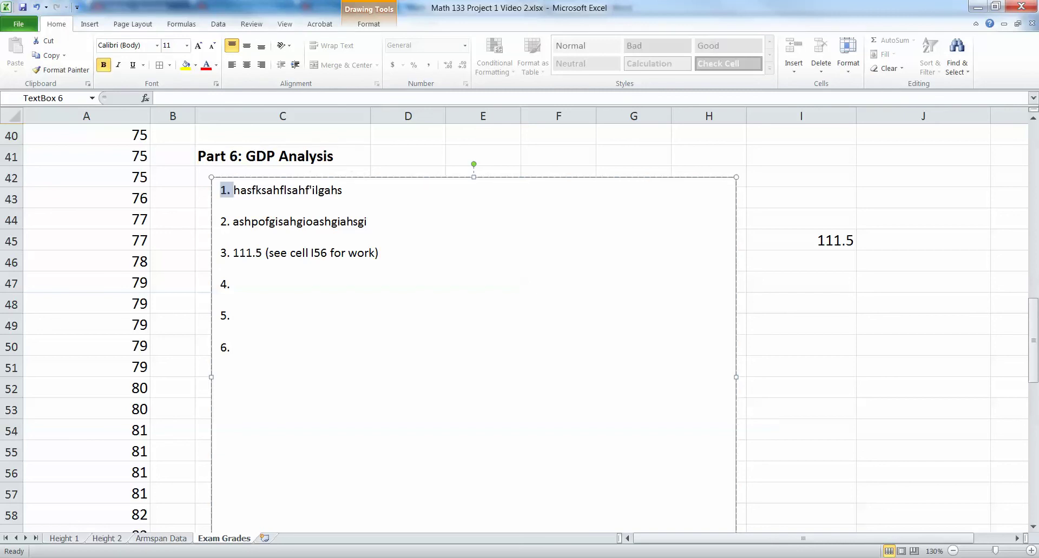
left_click(220, 206)
scroll(520, 325, "down", 1)
key("Down")
key("shift+Right")
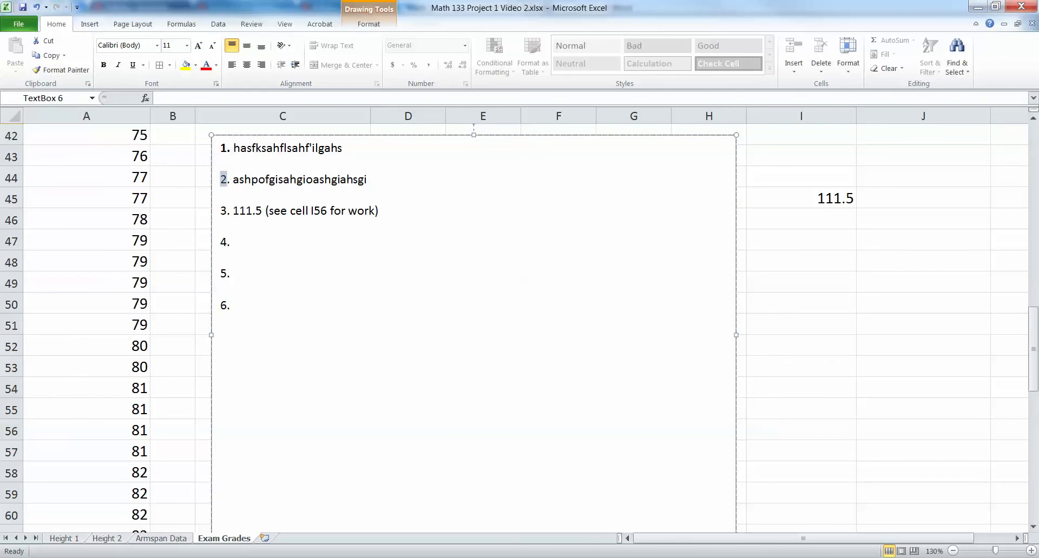
key("shift+Right")
key("ctrl+b")
key("Down")
key("Down")
key("shift+Right")
key("shift+Right")
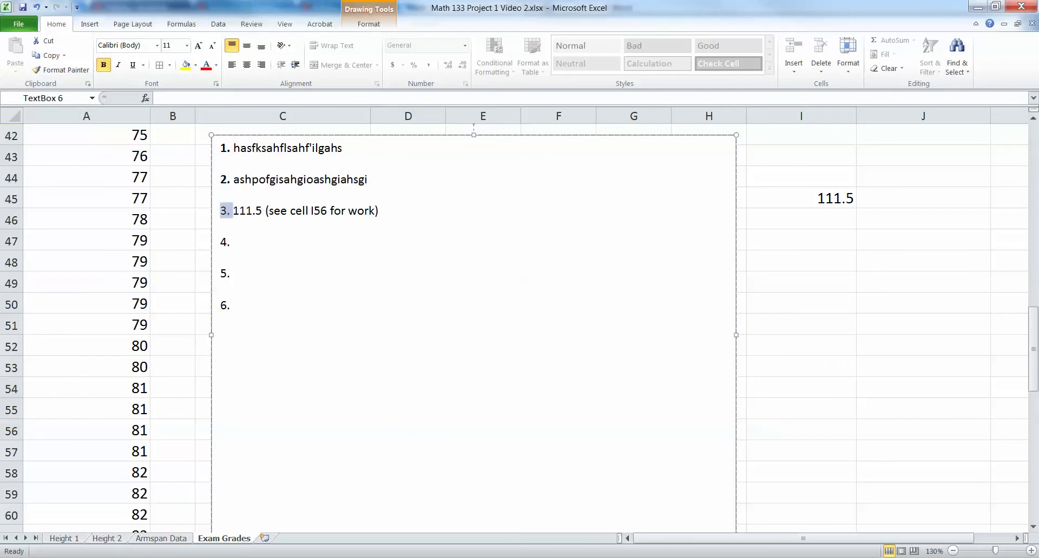
key("ctrl+b")
key("Down")
key("Down")
key("shift+Right")
key("shift+Right")
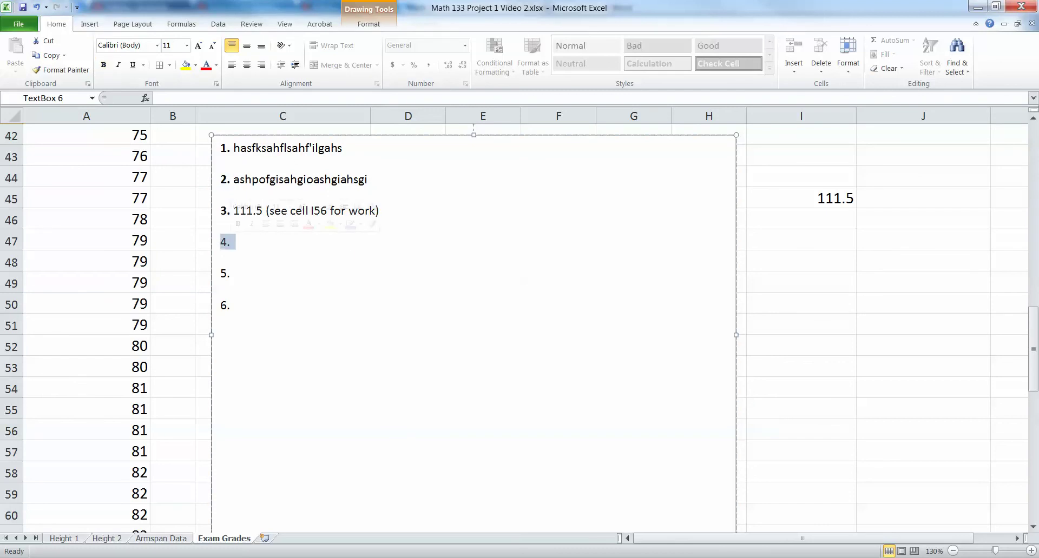
key("ctrl+b")
key("Down")
key("Down")
key("shift+Right")
key("shift+Right")
key("ctrl+b")
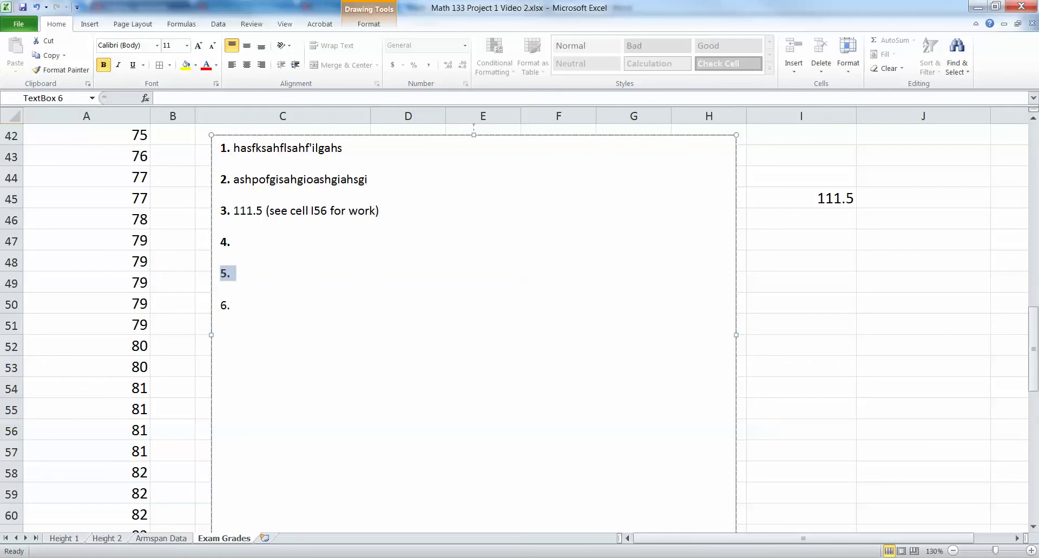
key("Down")
key("Down")
key("shift+Right")
key("shift+Right")
key("ctrl+b")
key("Right")
- Review the Part 4, 5 and 6 sections on the Exam Grades sheet and the statistics block on the Height 2 sheet
scroll(522, 280, "up", 2)
scroll(522, 280, "down", 1)
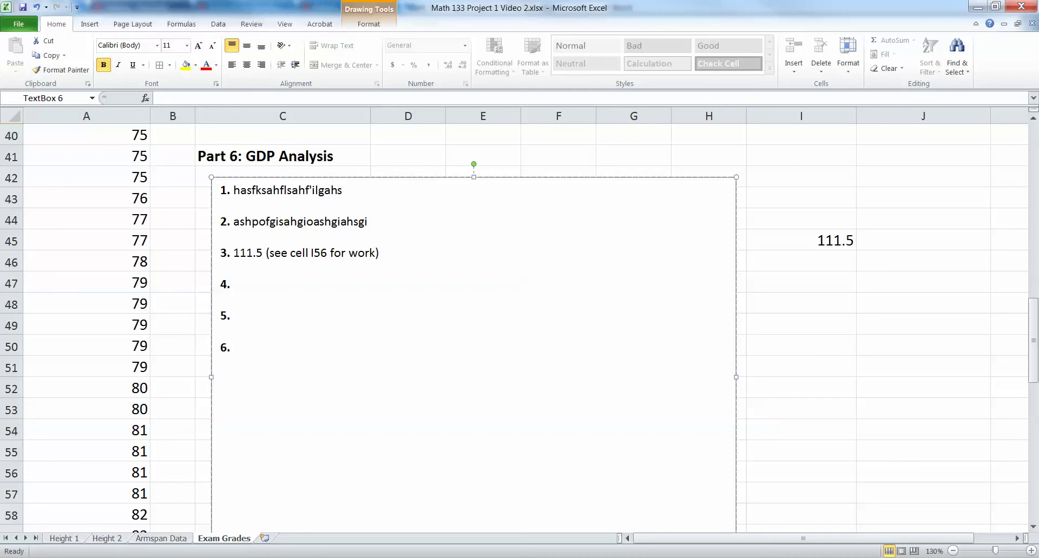
scroll(519, 324, "up", 2)
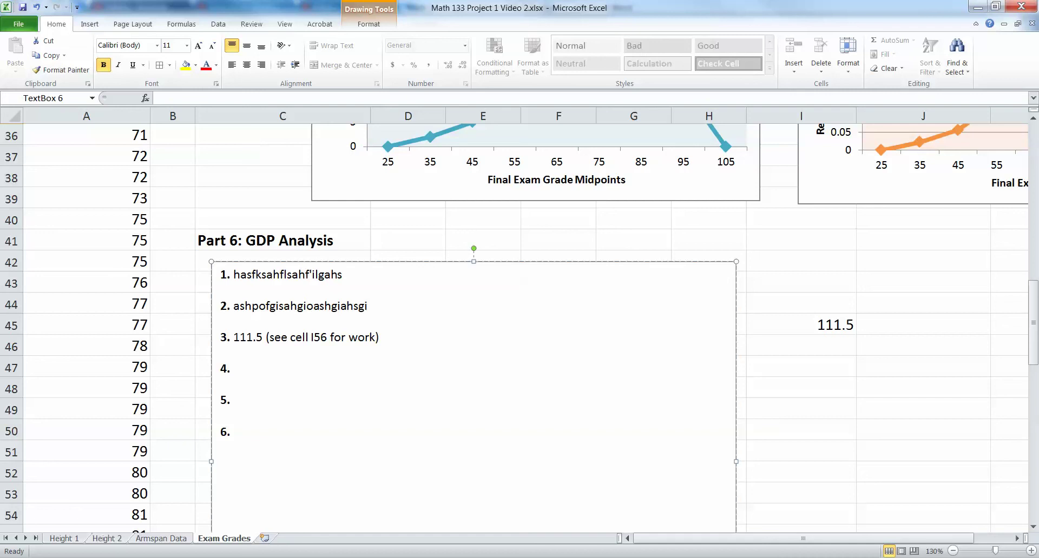
left_click(368, 305)
scroll(516, 325, "up", 12)
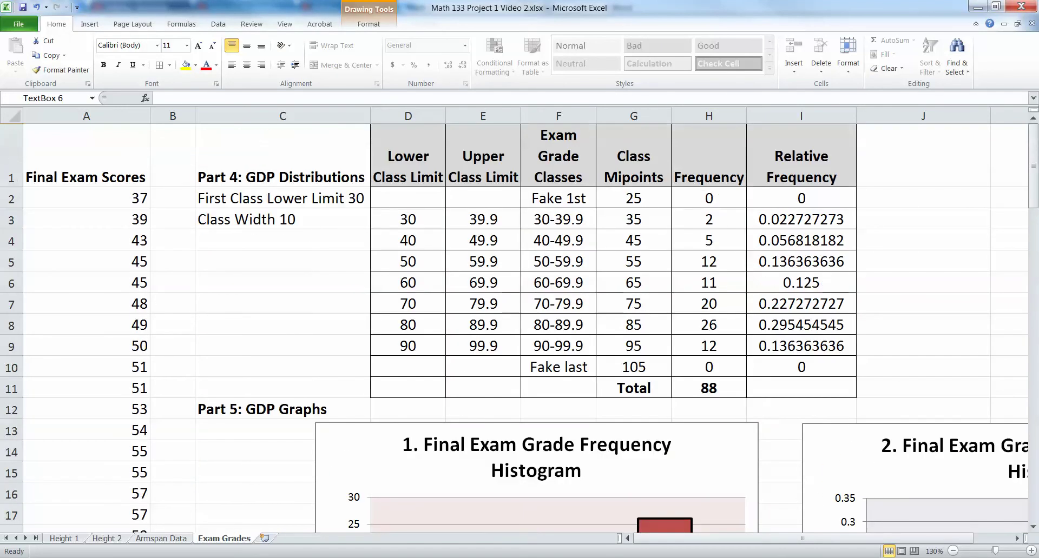
left_click(106, 539)
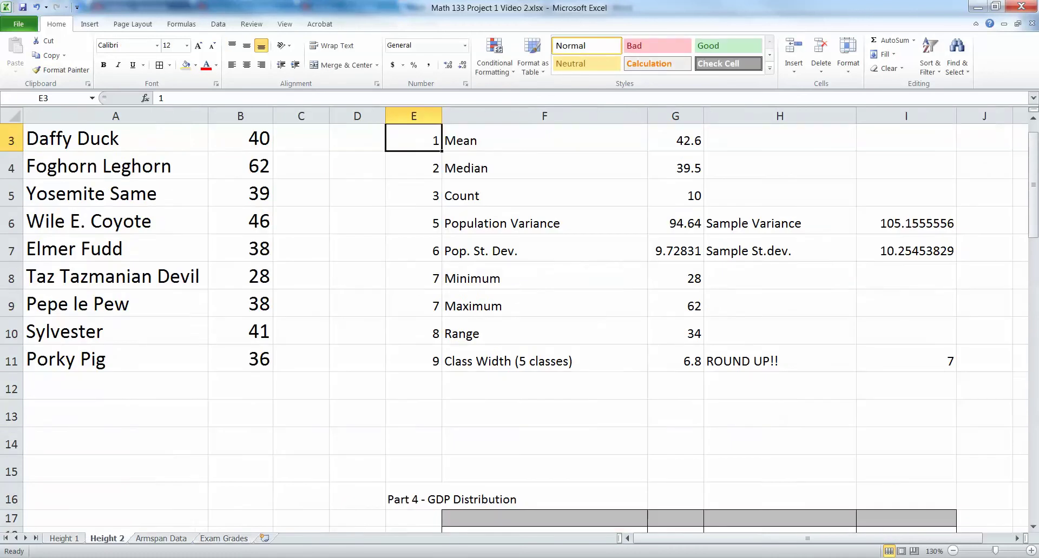
scroll(516, 325, "up", 1)
left_click_drag(413, 138, 779, 416)
scroll(779, 416, "down", 1)
key("ctrl+Page_Down")
key("ctrl+Page_Down")
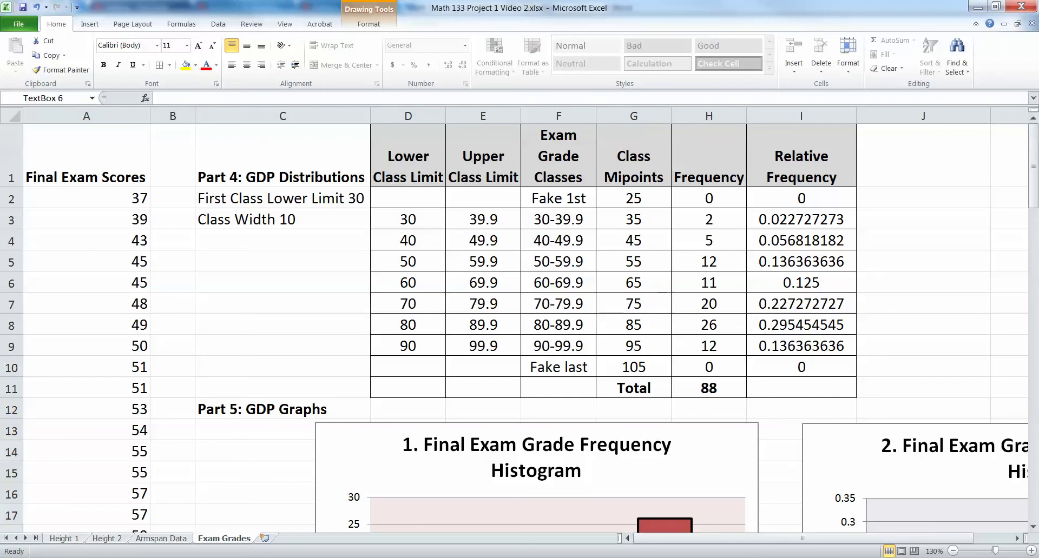
scroll(519, 325, "down", 1)
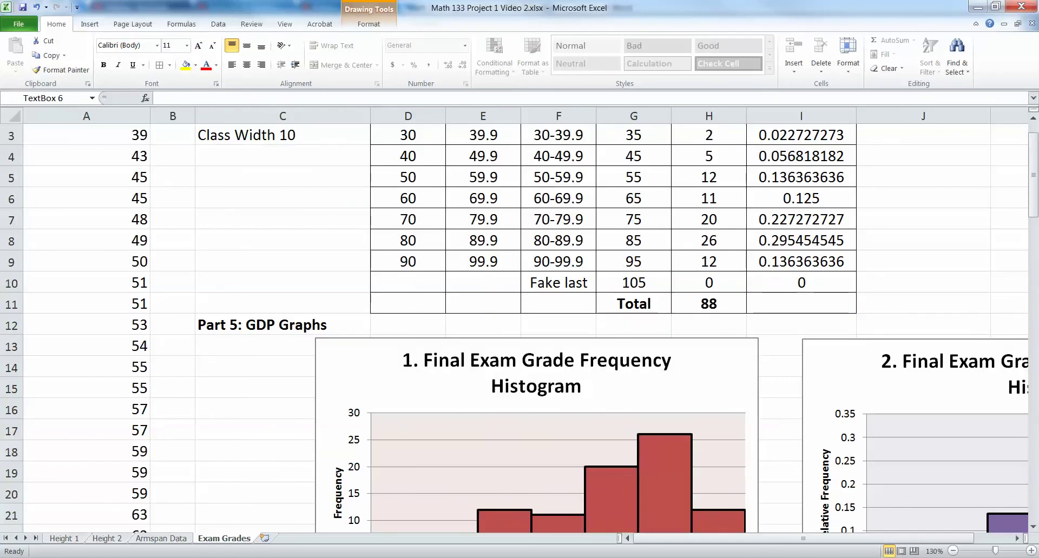
scroll(520, 325, "down", 2)
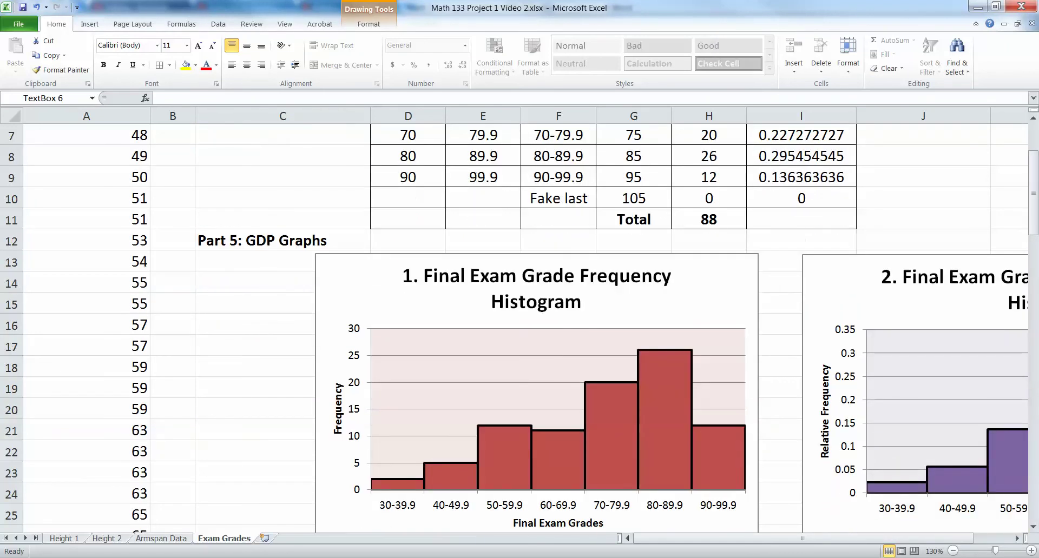
scroll(520, 325, "up", 3)
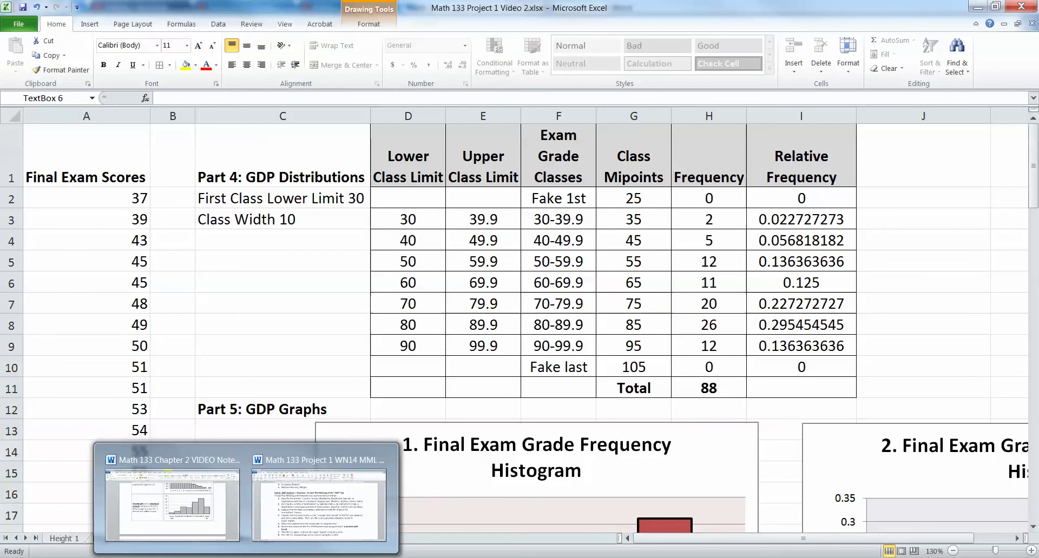
left_click(282, 345)
left_click(282, 220)
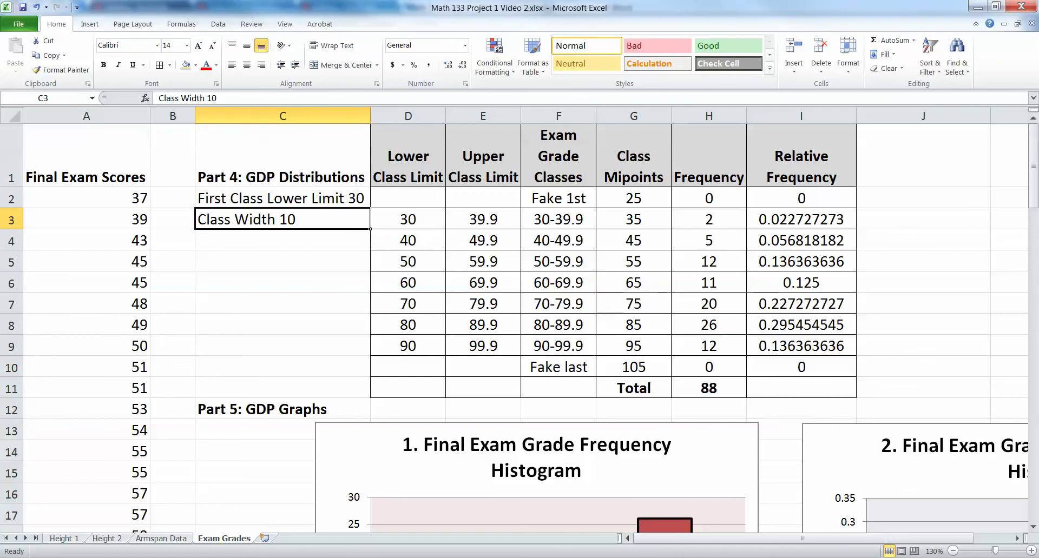
- Switch to the Math 133 Project 1 assignment document in Word and read the Part 3 GDP Statistics and Part 4 GDP Distributions instructions
left_click(247, 557)
left_click(319, 500)
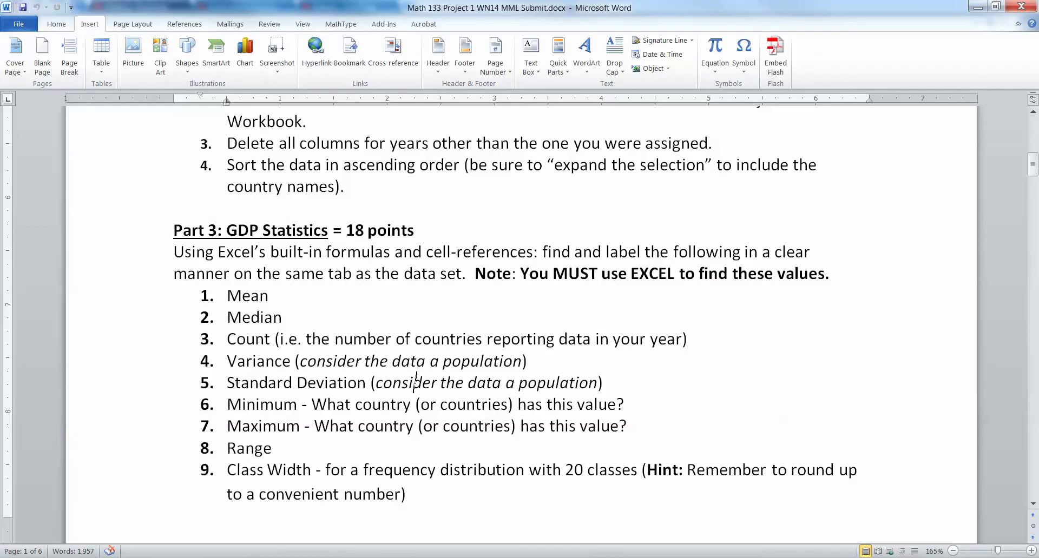
scroll(414, 383, "up", 1)
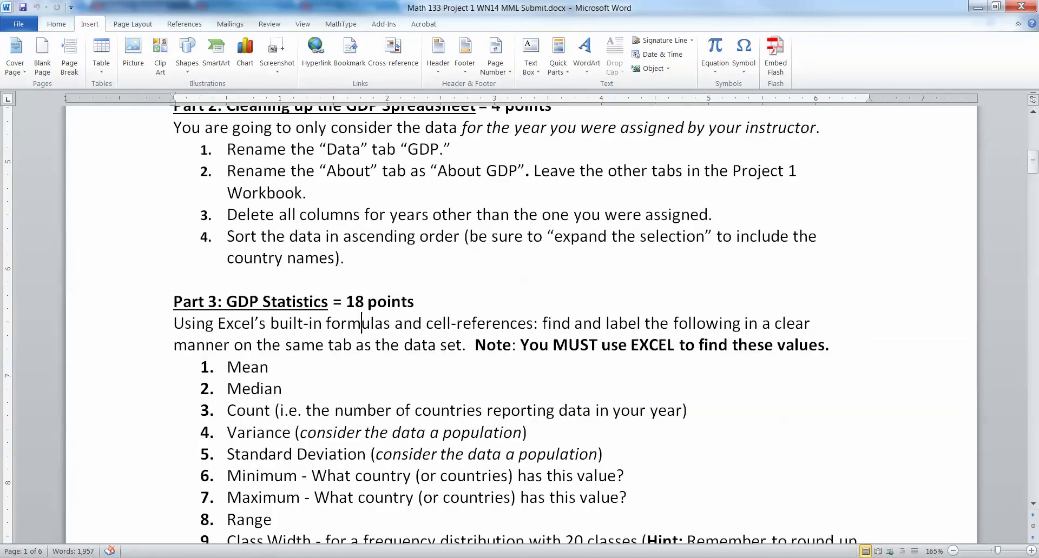
left_click_drag(362, 323, 466, 309)
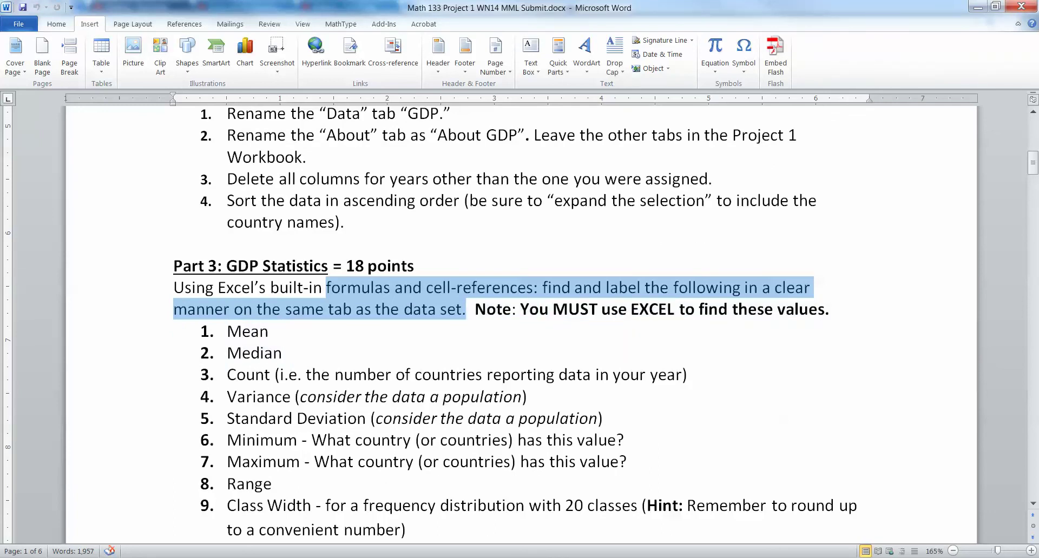
mouse_move(284, 557)
scroll(521, 325, "down", 3)
scroll(520, 325, "down", 3)
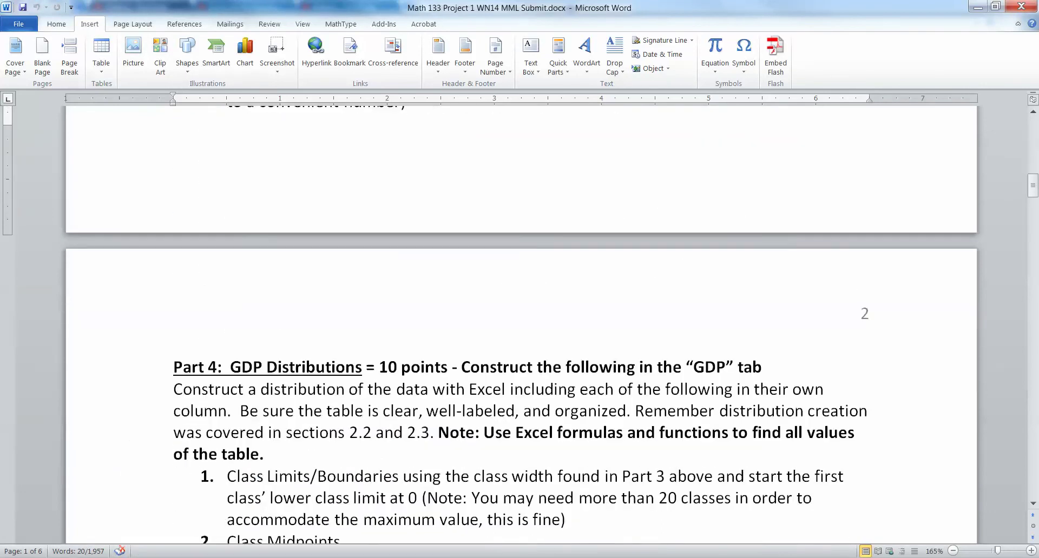
scroll(554, 432, "up", 1)
left_click_drag(401, 367, 551, 449)
scroll(553, 482, "down", 2)
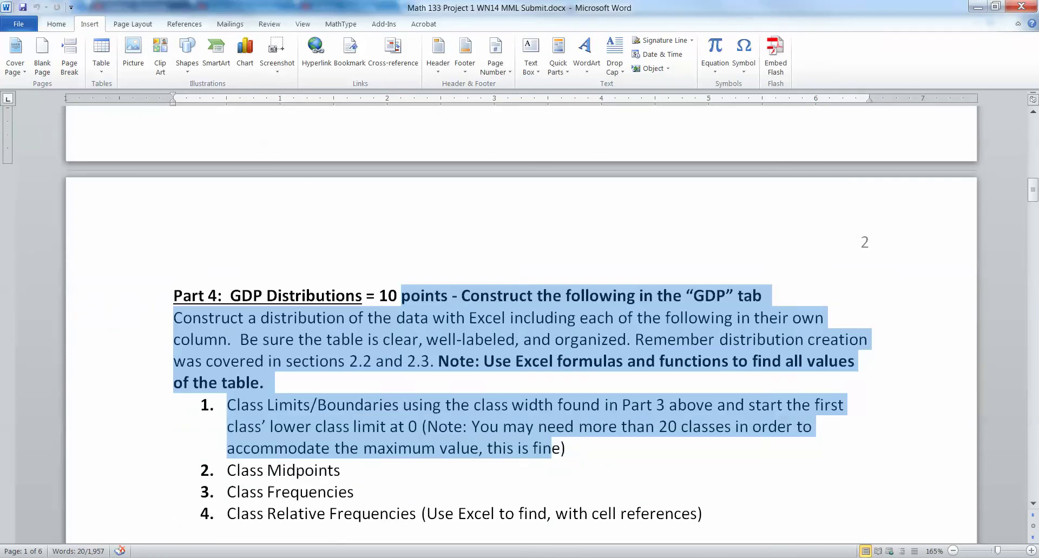
left_click(352, 405)
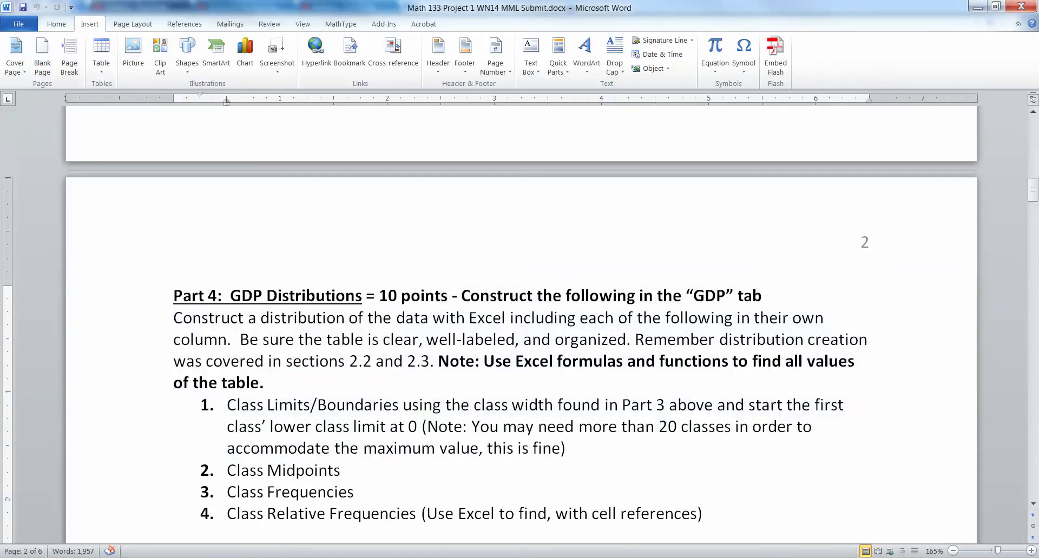
- Return to the Math 133 Project 1 Video 2 workbook in Excel and examine the Part 3 - GDP Statistics block on the Height 2 sheet
mouse_move(284, 557)
left_click(210, 504)
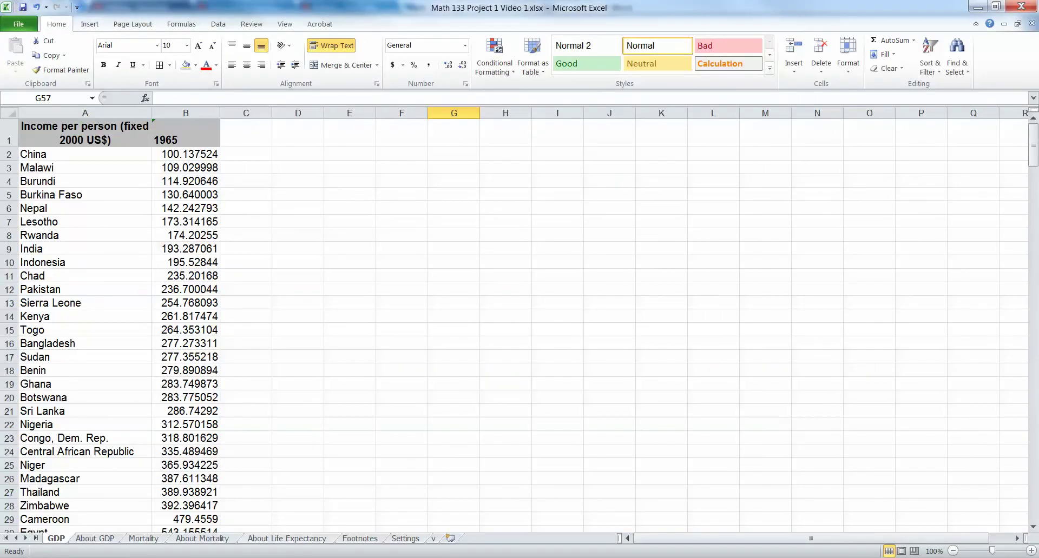
left_click(357, 503)
left_click(160, 538)
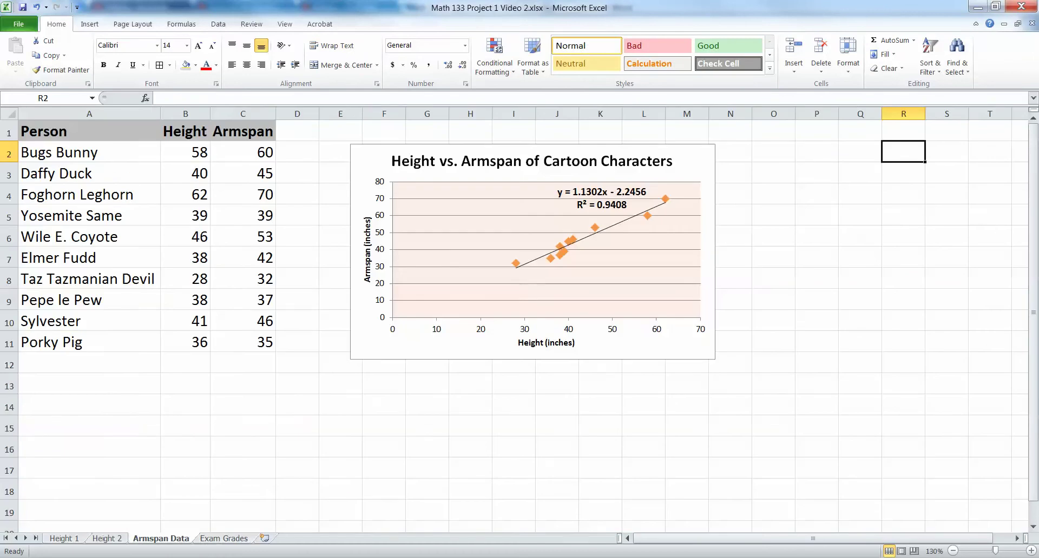
left_click(106, 538)
left_click(527, 195)
scroll(527, 251, "up", 1)
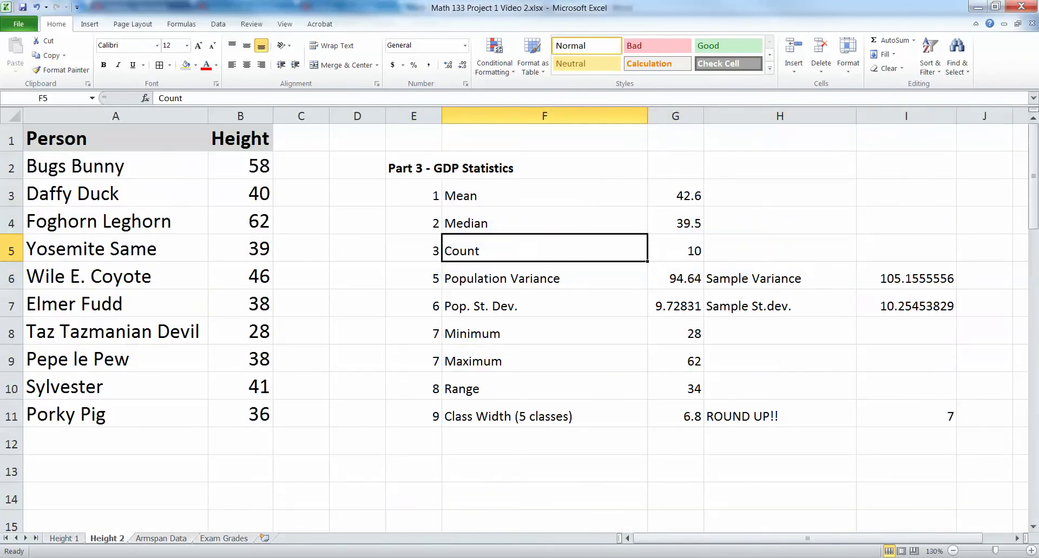
left_click_drag(527, 195, 779, 416)
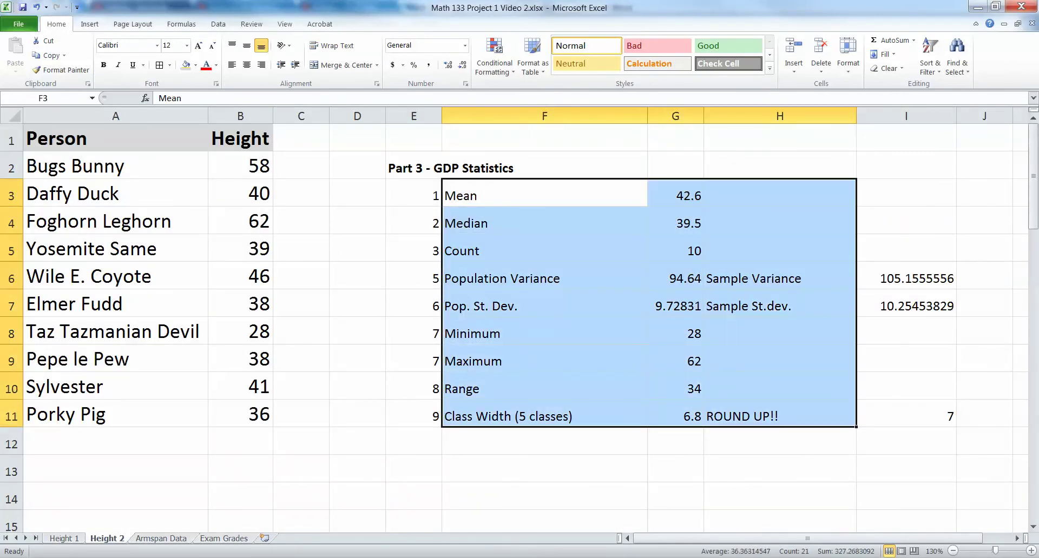
- Look over the Part 4 distribution table, the Part 5 graphs and the Part 6 answers on the Exam Grades sheet
key("ctrl+Page_Down")
key("ctrl+Page_Down")
left_click_drag(282, 163, 801, 367)
scroll(541, 325, "down", 6)
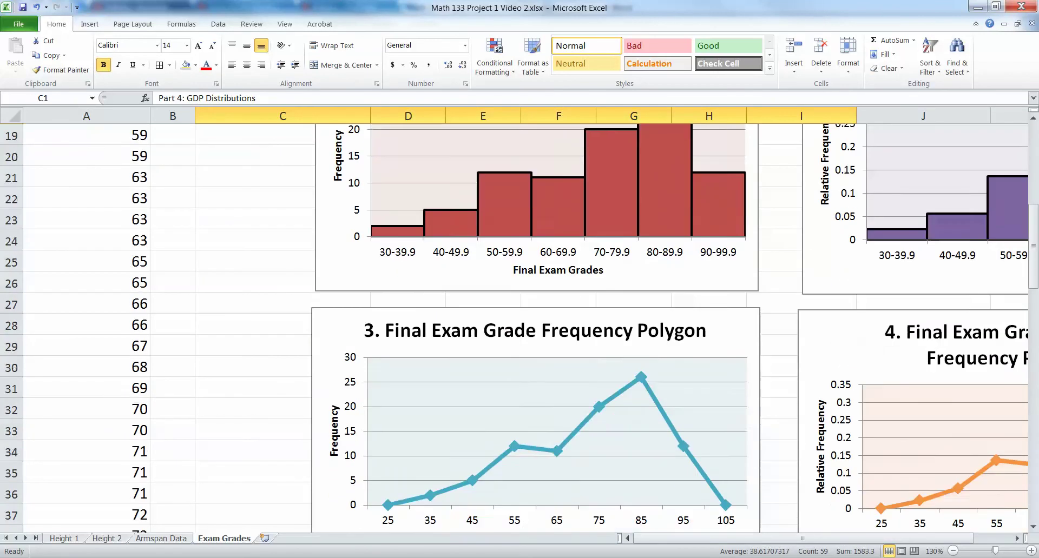
scroll(541, 325, "down", 5)
left_click(801, 367)
scroll(801, 366, "up", 1)
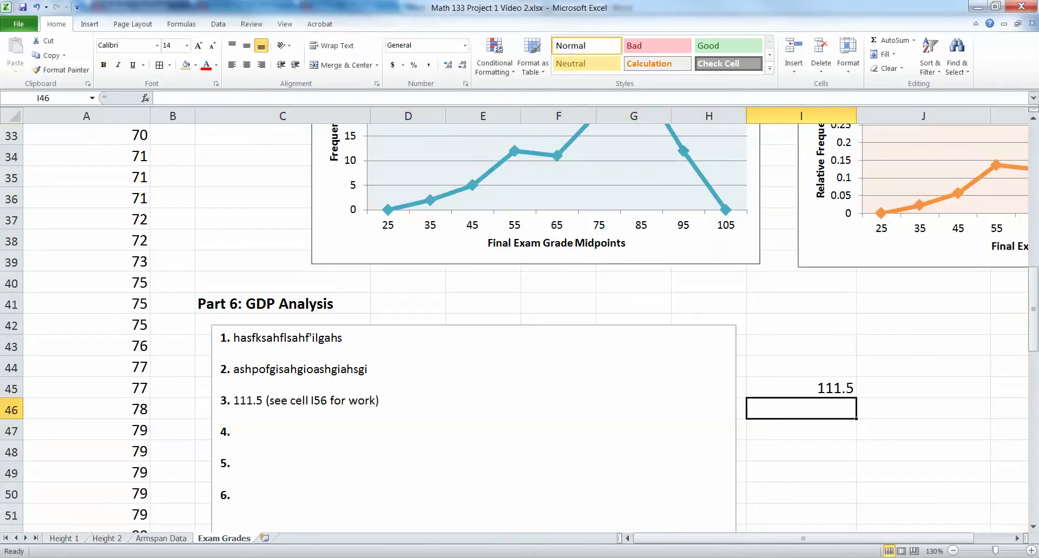
scroll(541, 324, "up", 11)
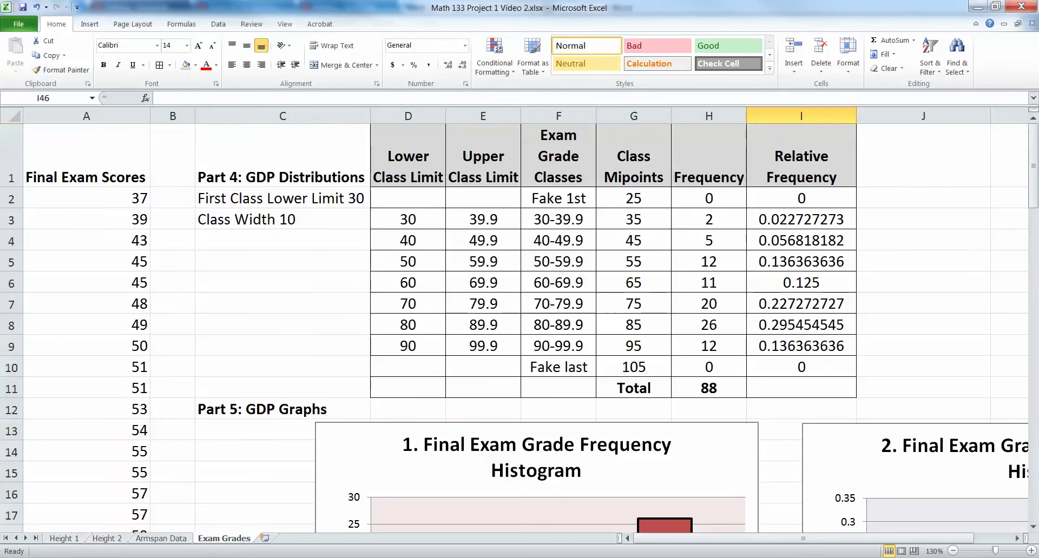